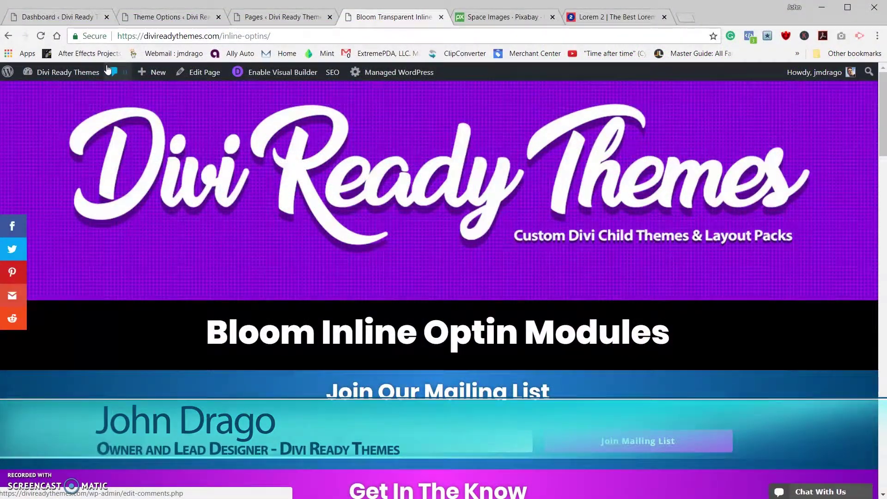
- Switch to the WordPress admin dashboard
scroll(123, 158, "down", 4)
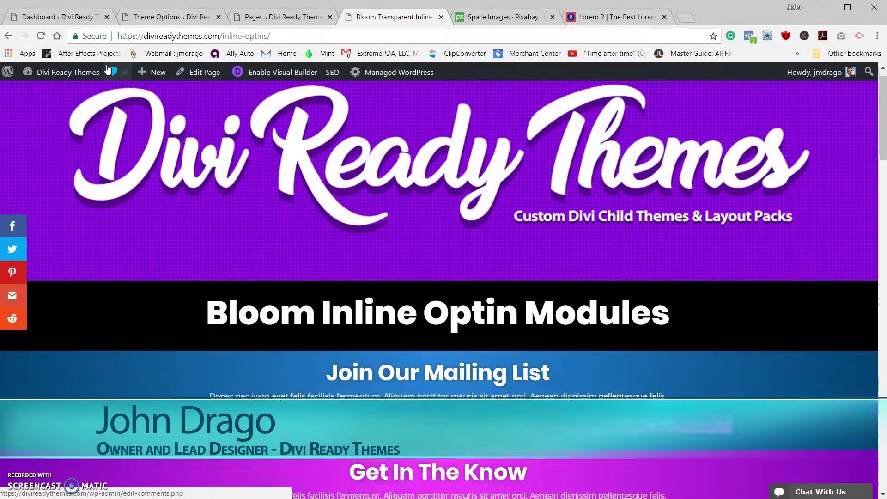
scroll(227, 266, "down", 10)
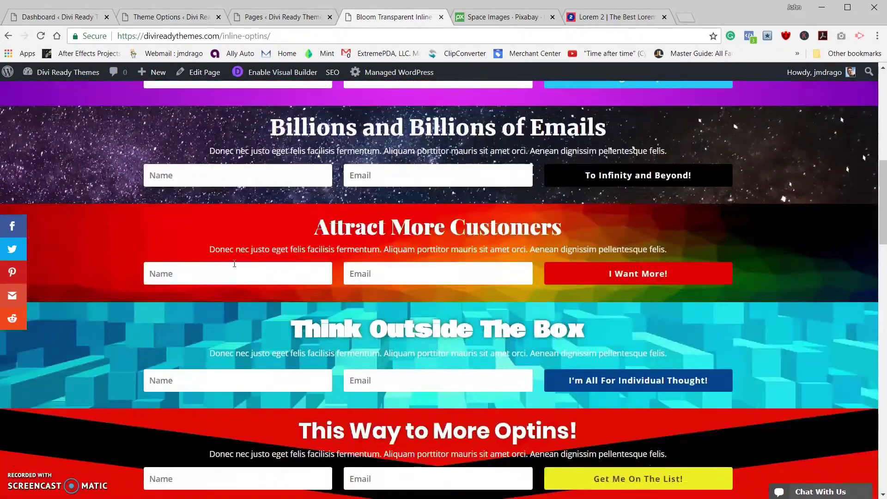
scroll(231, 265, "up", 3)
scroll(230, 264, "down", 10)
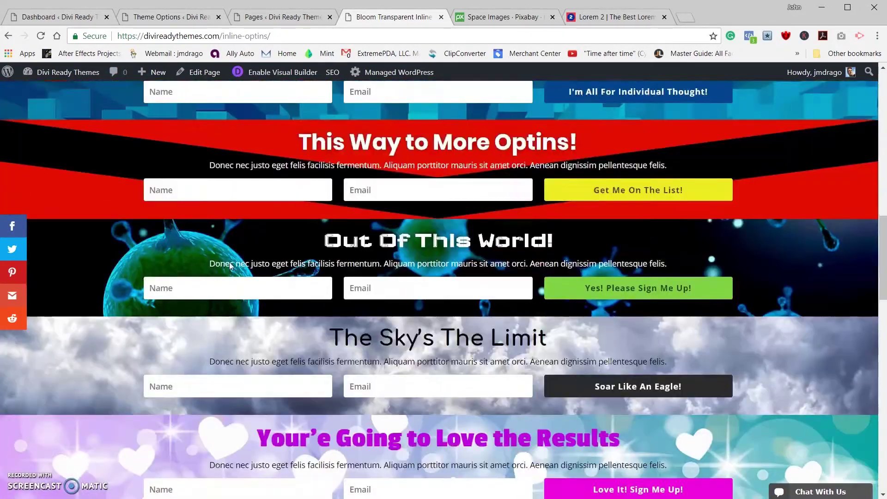
scroll(224, 264, "down", 5)
scroll(217, 263, "up", 5)
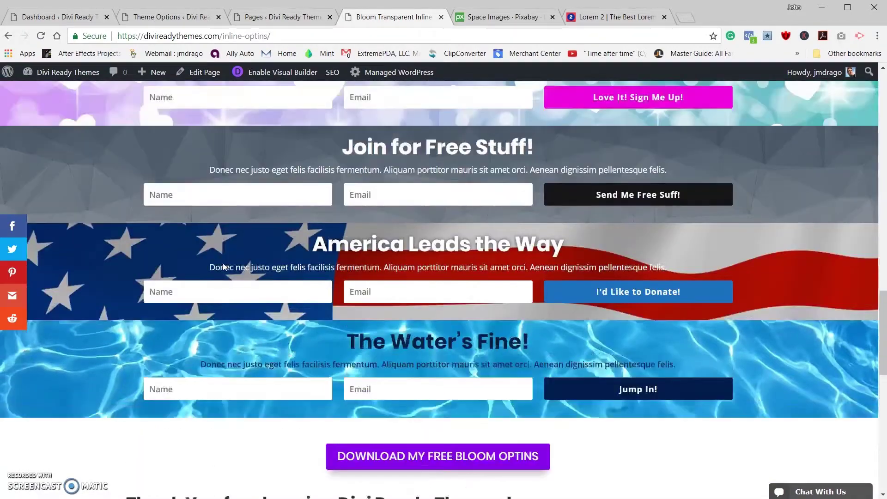
scroll(212, 261, "up", 15)
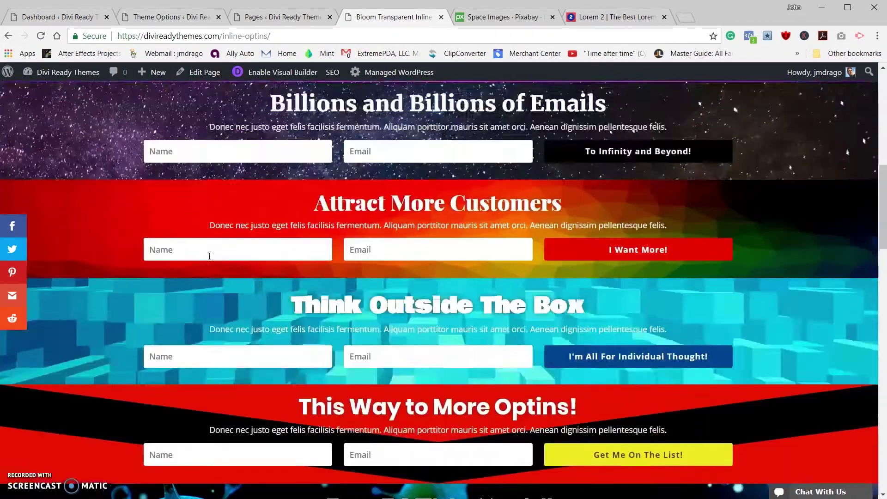
scroll(207, 258, "up", 6)
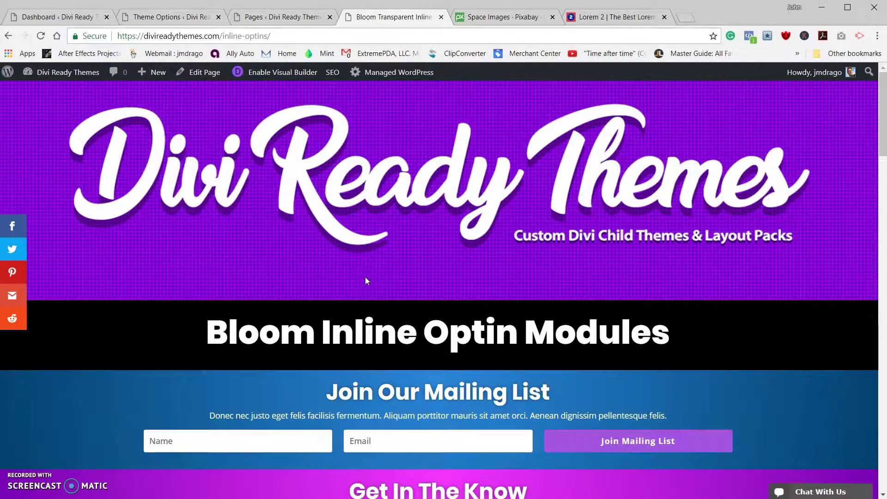
scroll(364, 277, "down", 10)
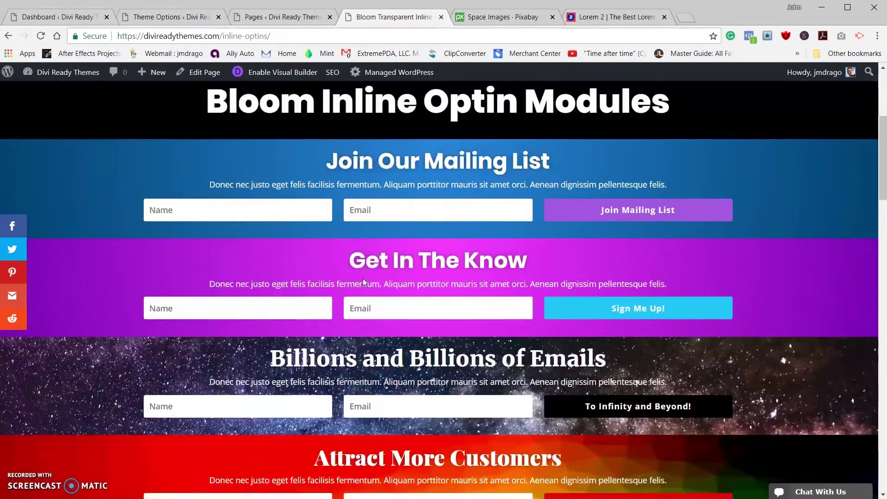
scroll(361, 282, "down", 6)
scroll(356, 277, "up", 9)
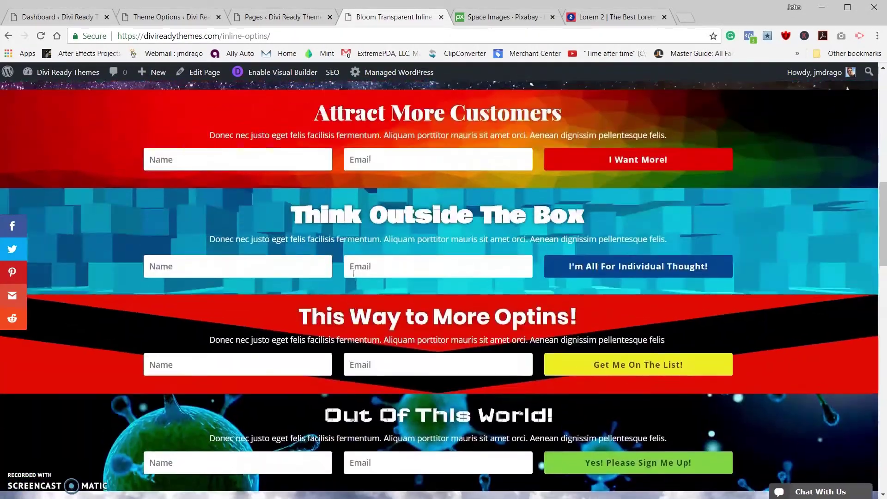
scroll(351, 272, "up", 7)
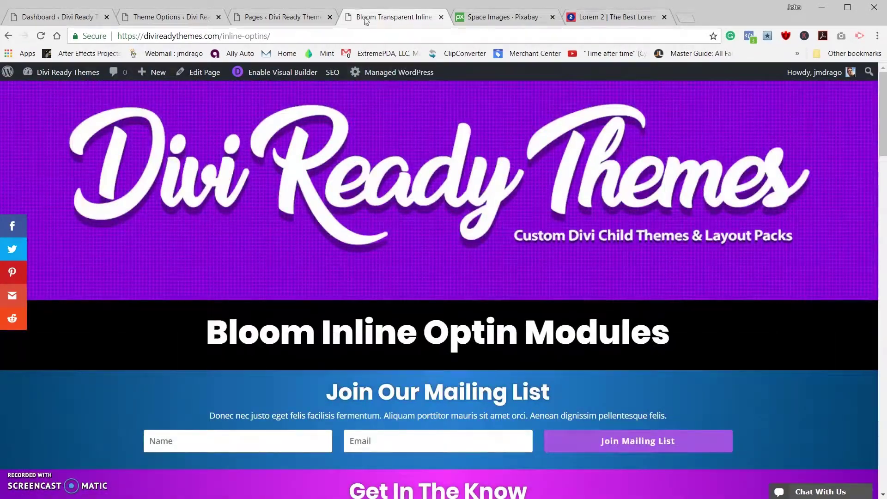
left_click(72, 20)
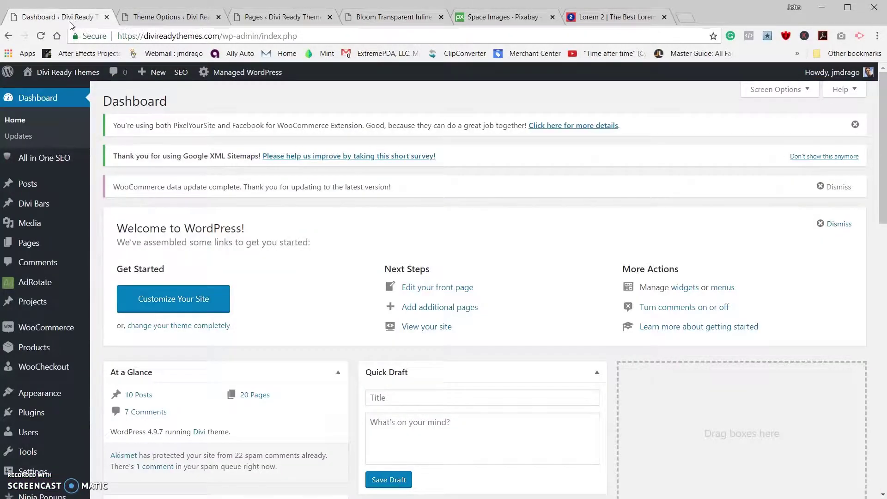
scroll(56, 383, "down", 1)
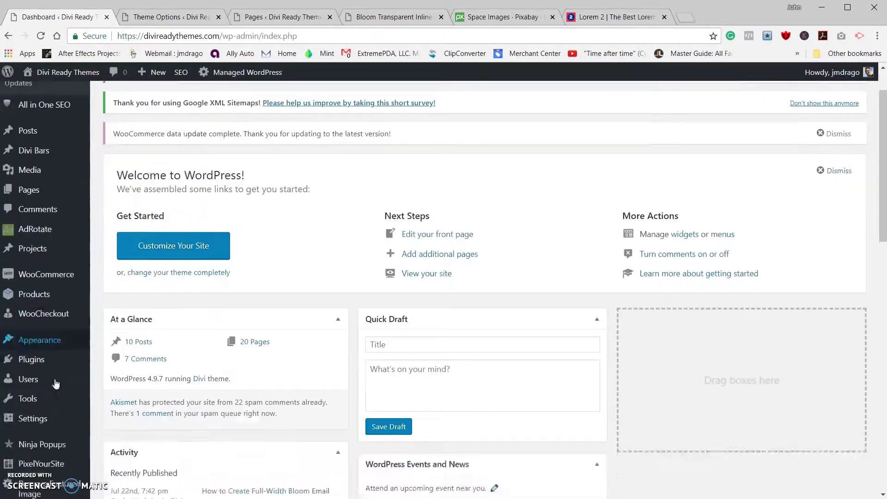
scroll(55, 384, "down", 3)
- Start a new Inline optin from Bloom's Optin Forms page
left_click(51, 397)
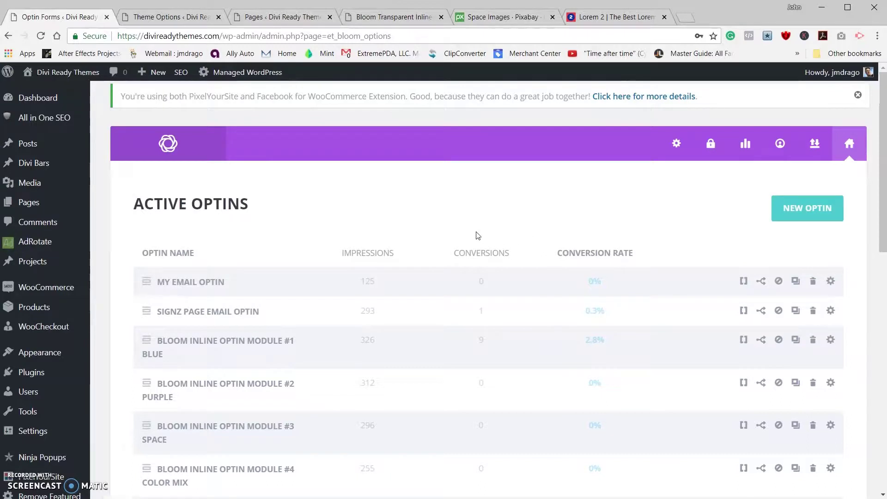
left_click(799, 213)
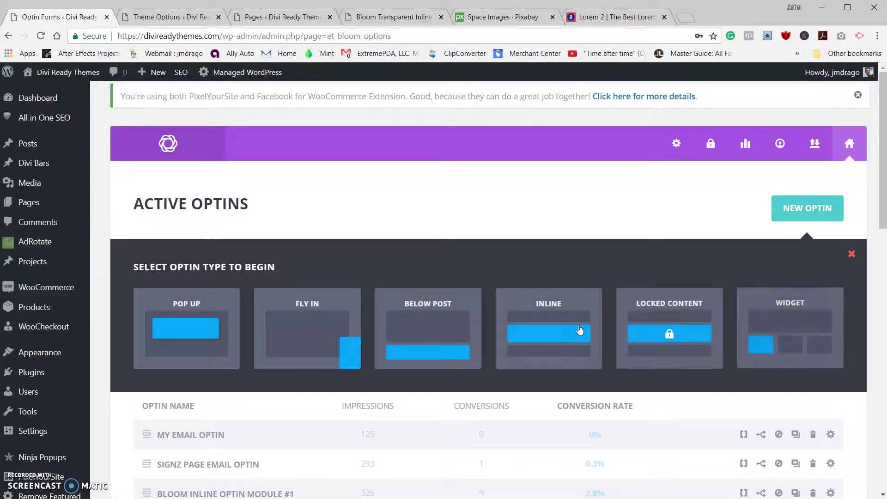
left_click(547, 338)
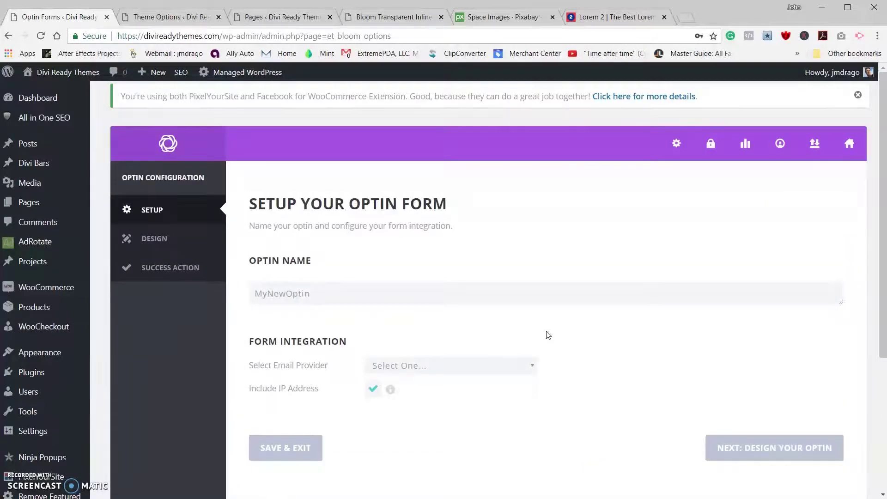
- Rename the optin from MyNewOptin to 'Bloom Optin'
scroll(548, 334, "down", 4)
scroll(548, 333, "up", 4)
double_click(336, 296)
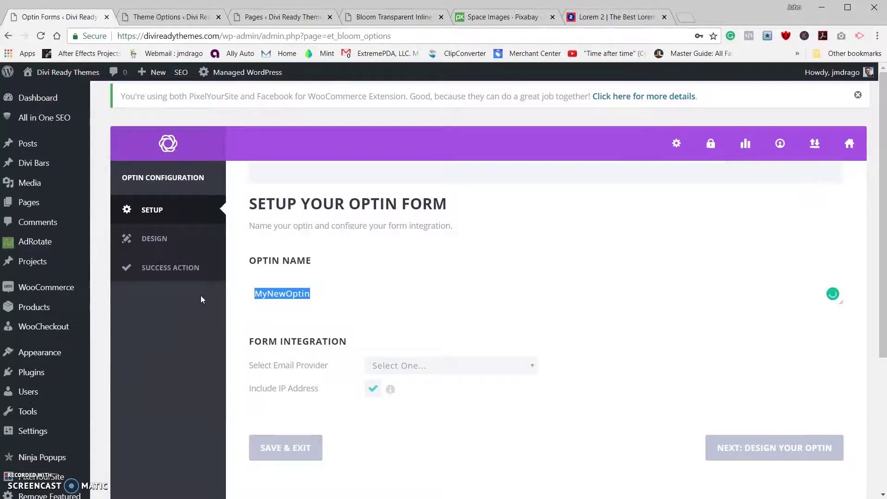
type("Bloom O")
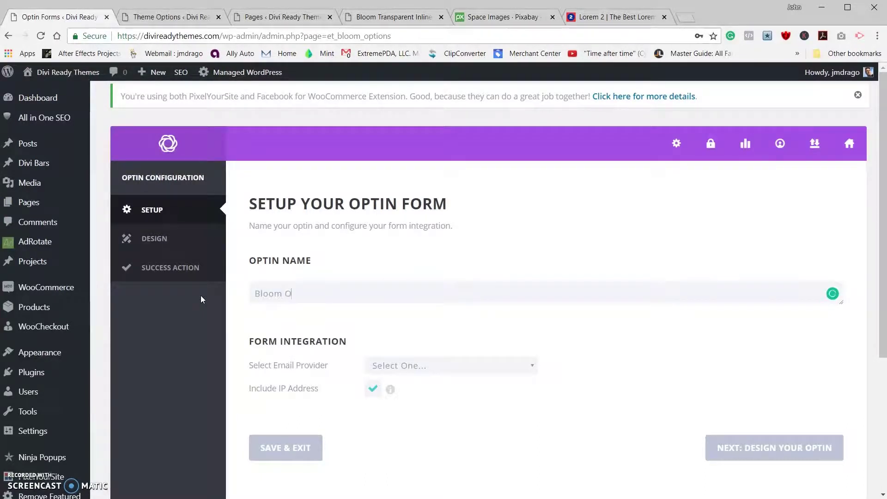
type("ptin")
- Connect the optin to the MailChimp Divi Ready Themes subscriptions list and proceed to design
scroll(218, 300, "down", 3)
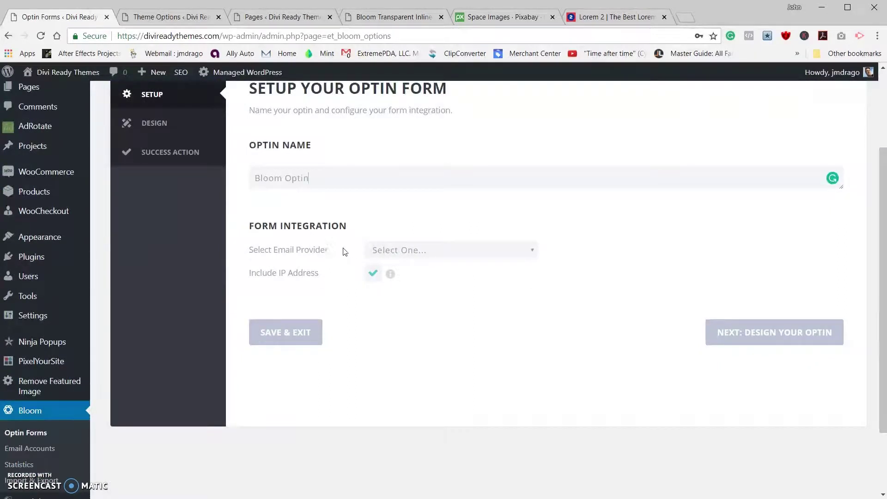
scroll(328, 246, "up", 1)
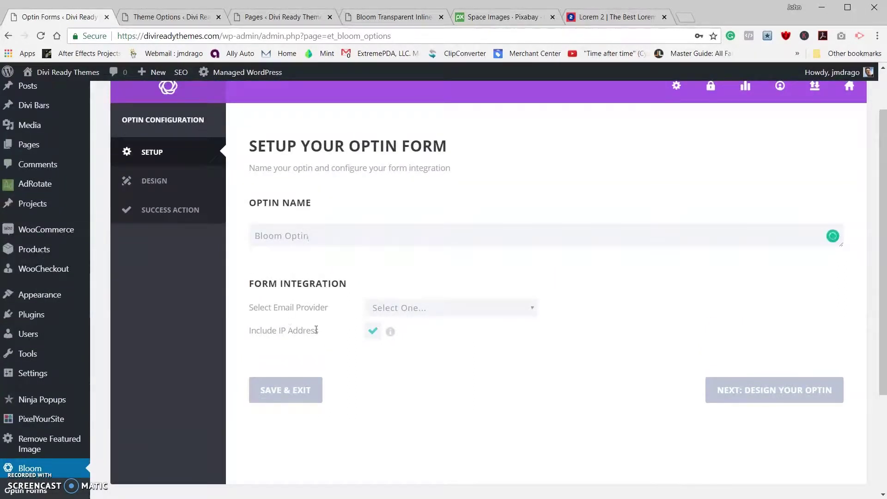
left_click(415, 313)
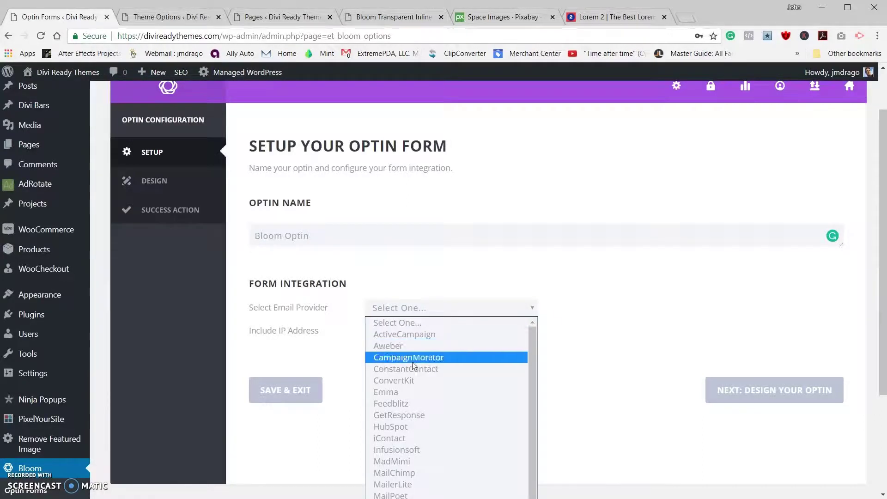
left_click(408, 472)
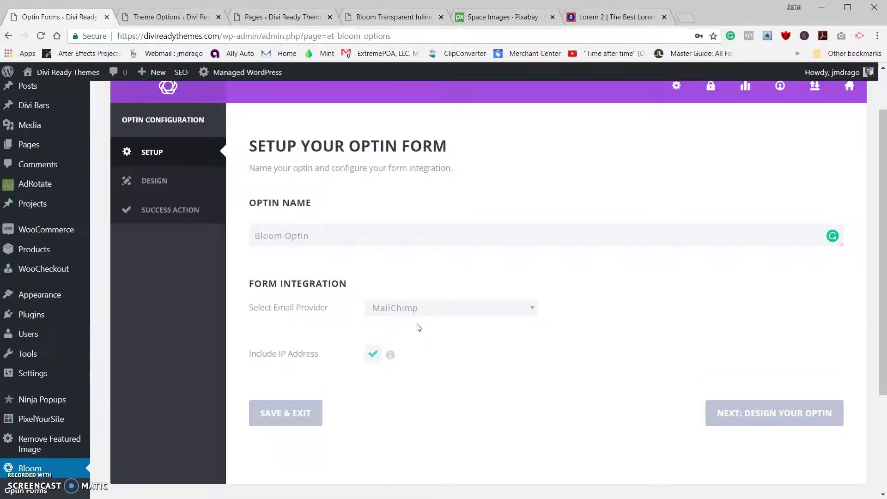
left_click(387, 335)
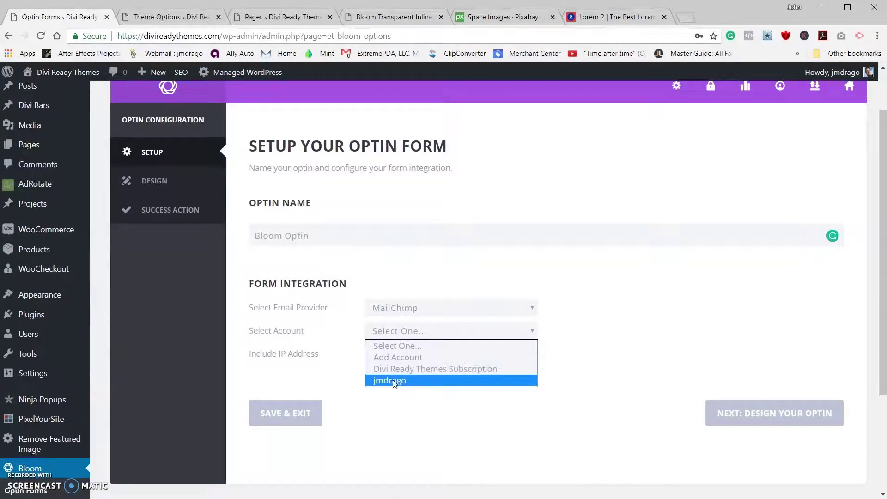
left_click(393, 380)
left_click(400, 354)
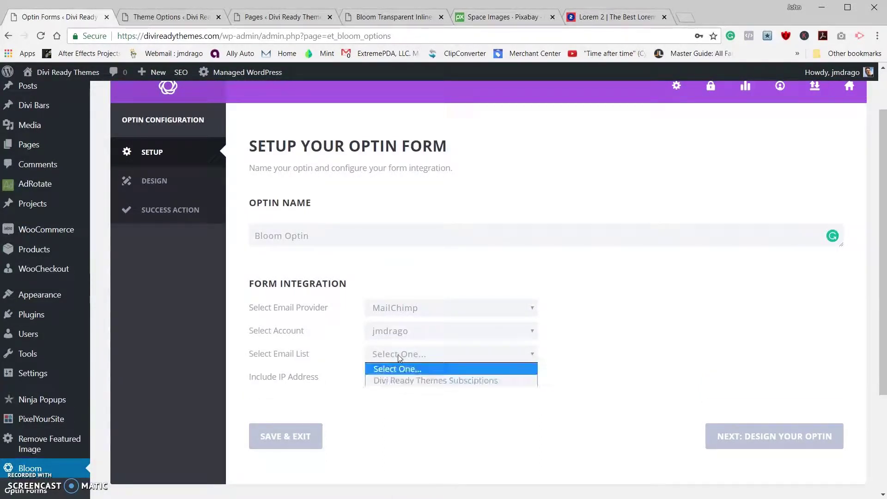
left_click(398, 378)
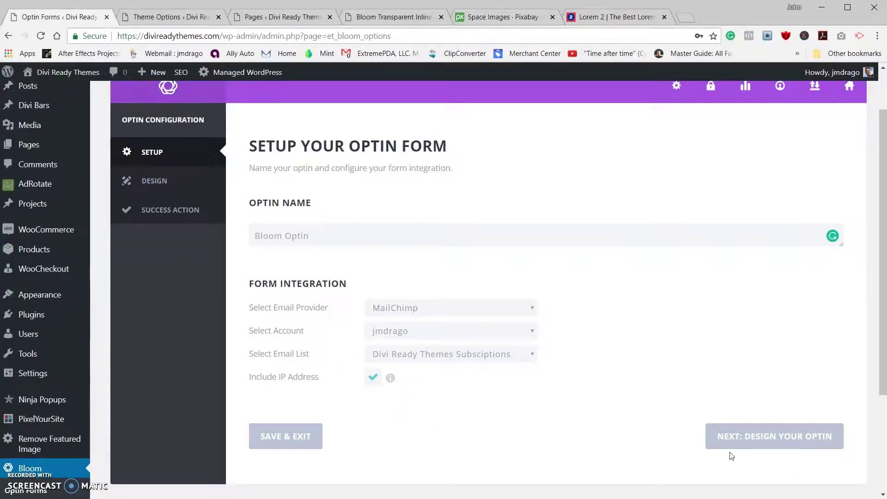
left_click(785, 440)
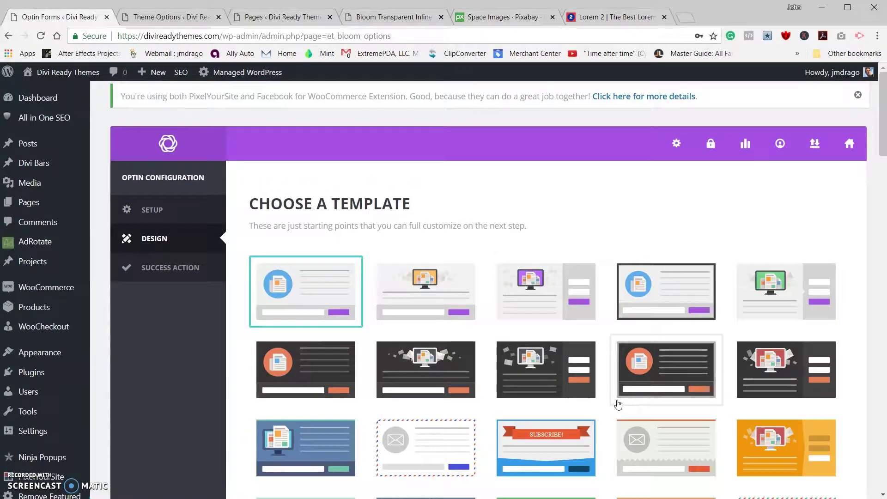
scroll(523, 396, "down", 1)
scroll(524, 396, "down", 3)
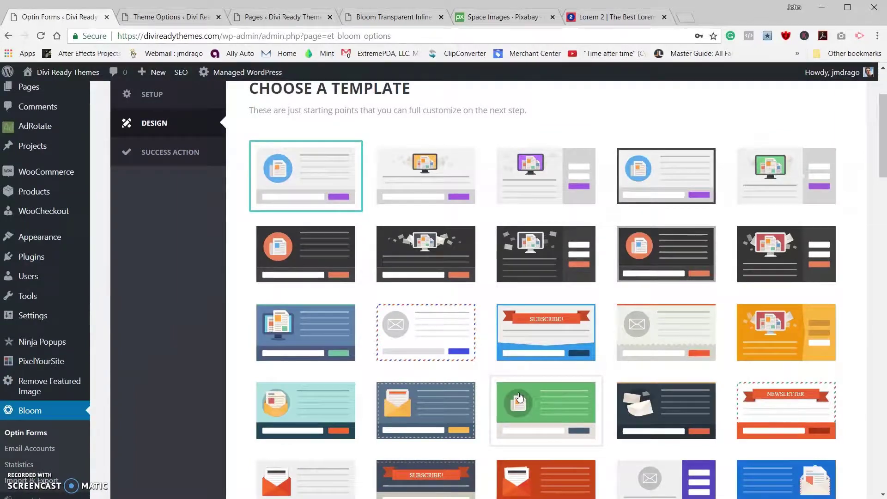
scroll(518, 372, "up", 2)
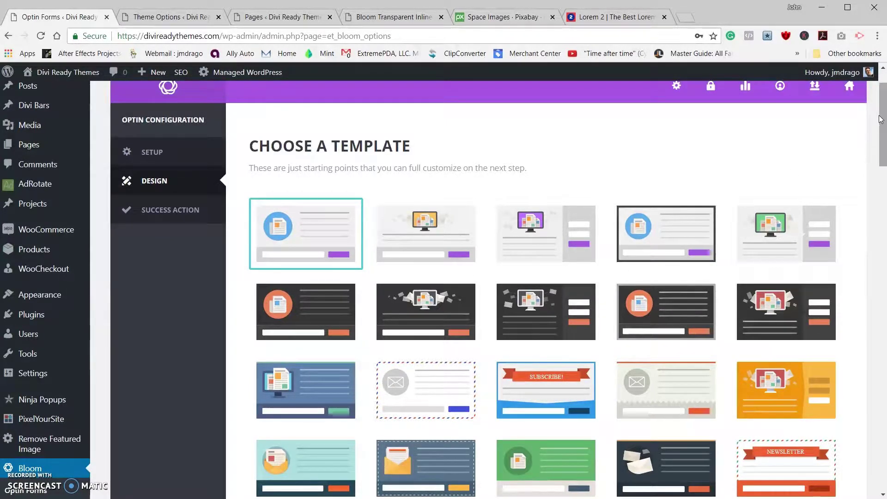
left_click_drag(882, 121, 857, 455)
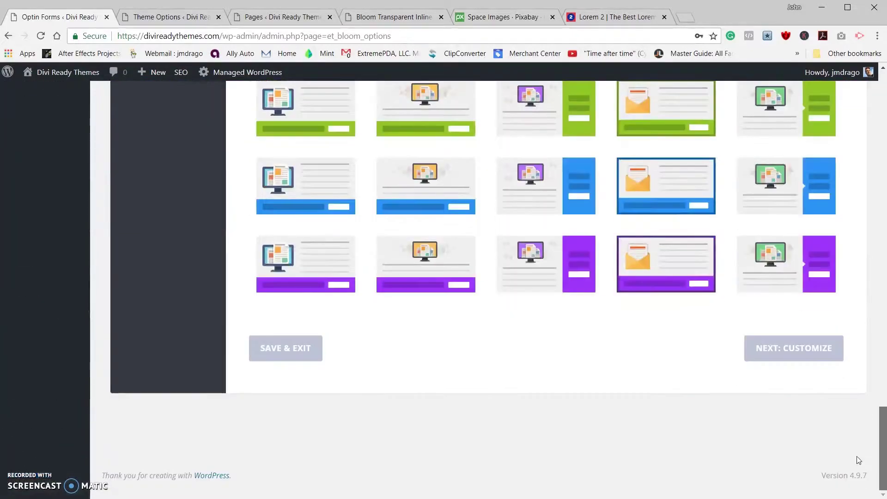
left_click(800, 347)
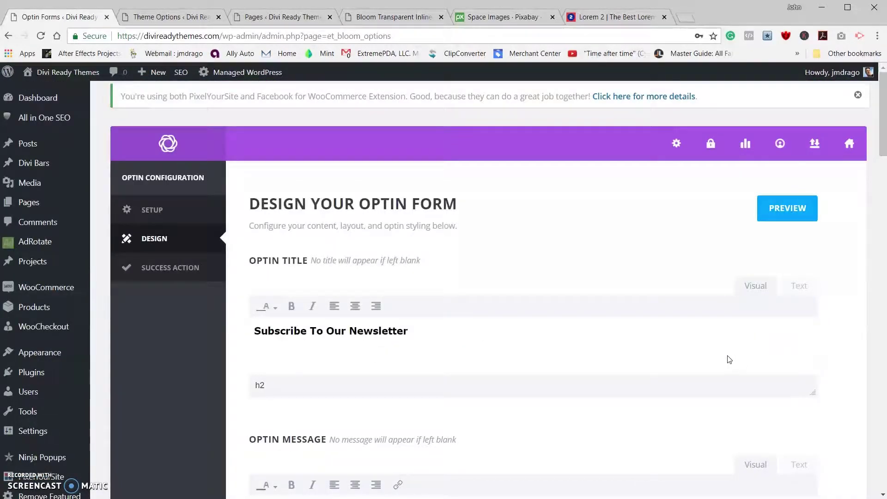
- Delete the default Optin Title and Optin Message text
scroll(469, 327, "down", 3)
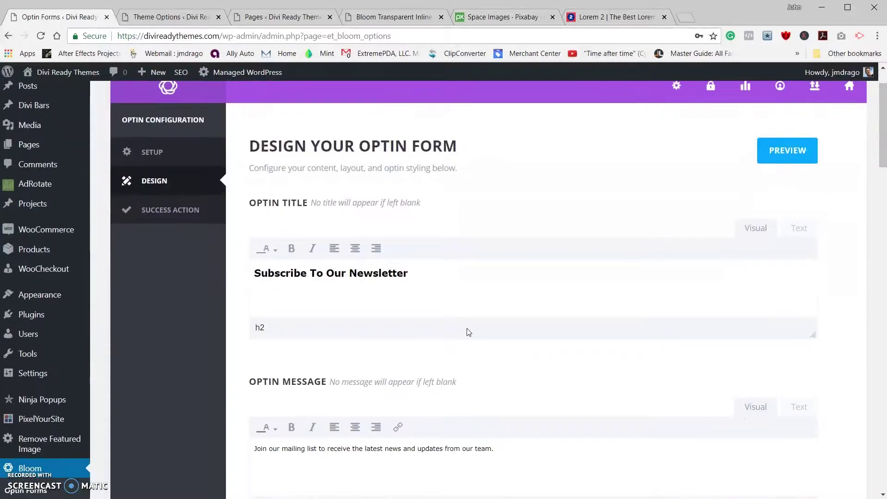
scroll(467, 325, "up", 1)
left_click_drag(411, 273, 247, 277)
key("BackSpace")
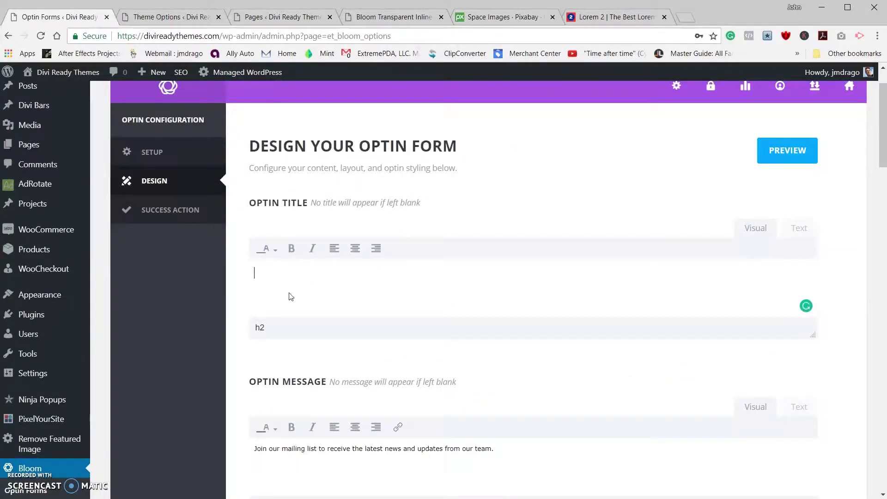
scroll(328, 323, "down", 3)
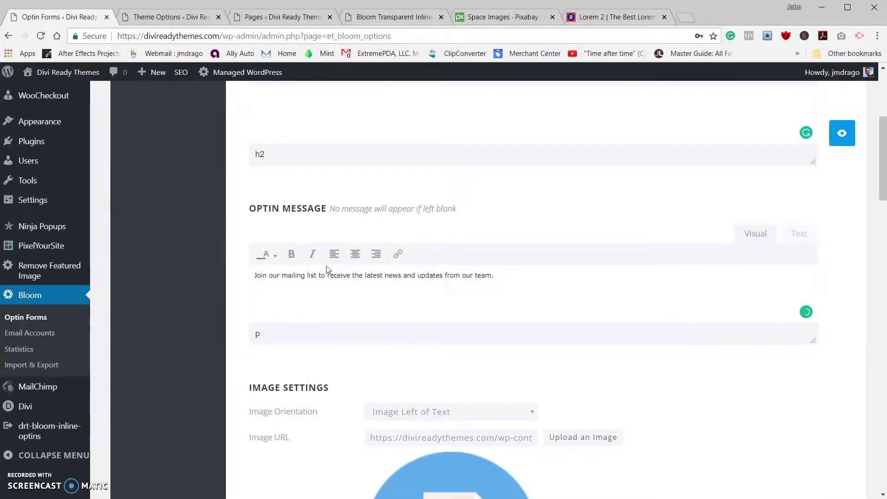
left_click_drag(499, 277, 234, 275)
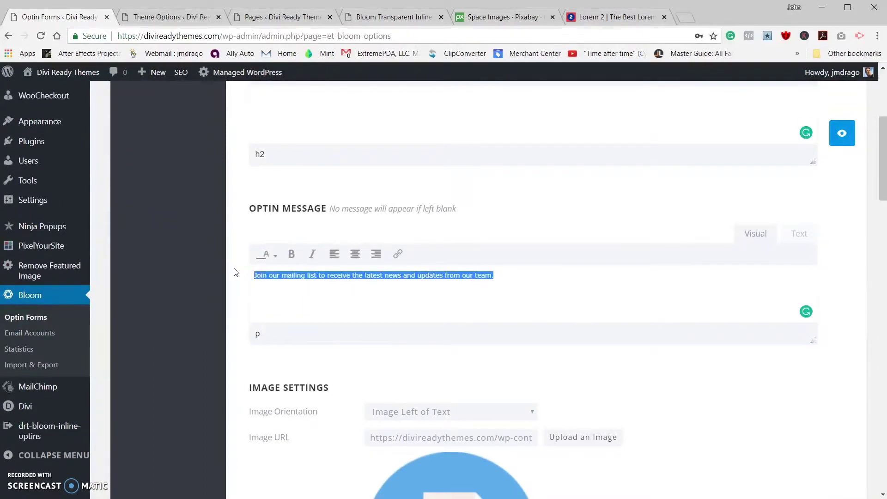
key("BackSpace")
- Set Image Orientation to No Image and clear the optin background colour
scroll(428, 336, "down", 1)
scroll(429, 336, "down", 3)
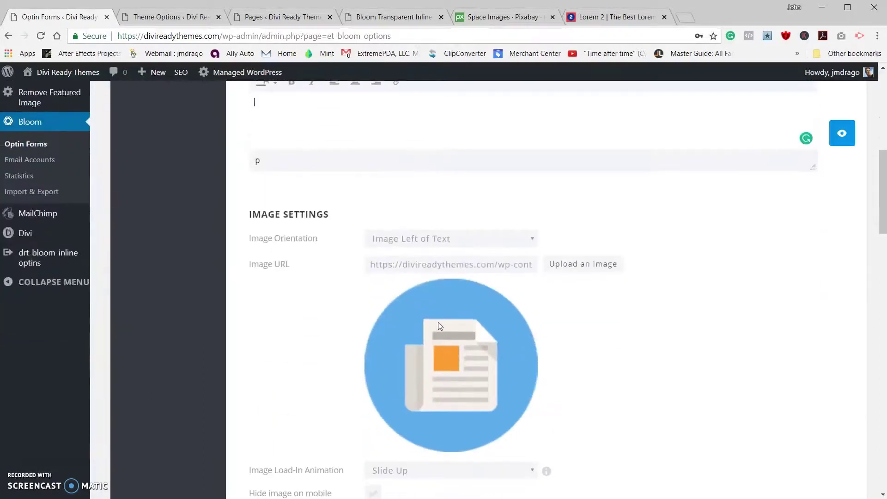
left_click(535, 241)
left_click(426, 254)
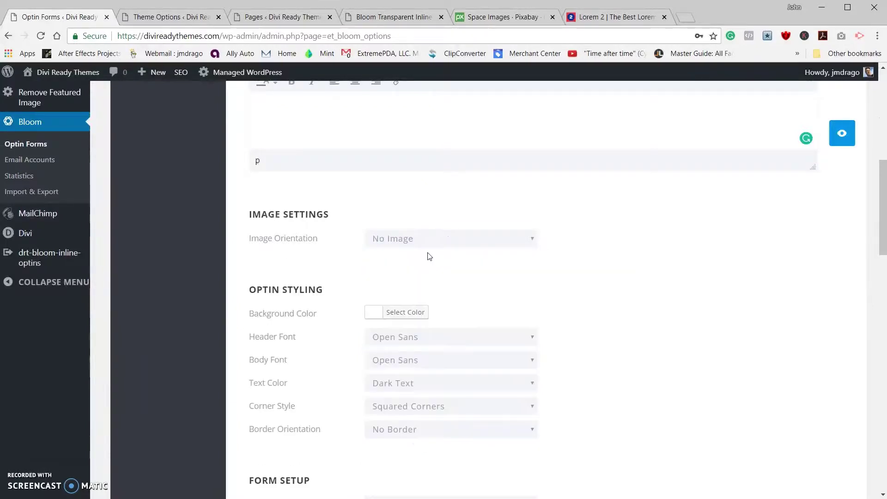
scroll(430, 258, "down", 3)
scroll(411, 247, "up", 2)
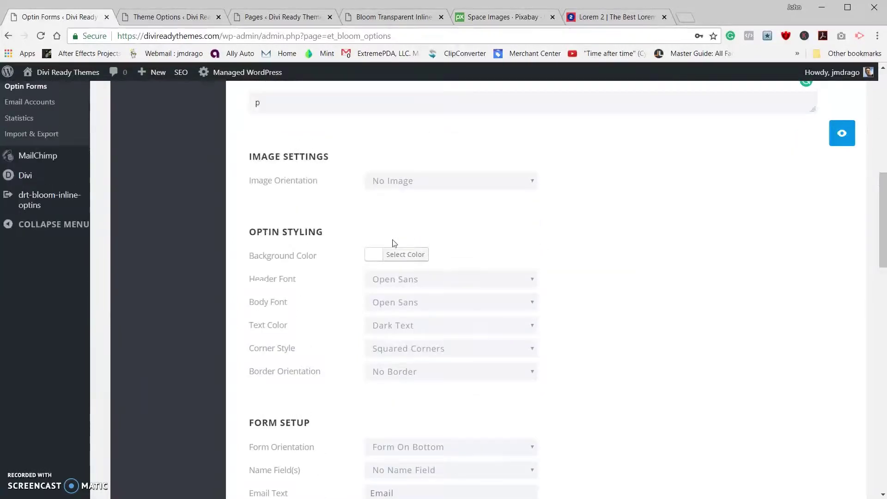
left_click(378, 256)
left_click(492, 258)
left_click(343, 309)
scroll(347, 313, "down", 7)
- Clear the form background colour
scroll(349, 317, "down", 3)
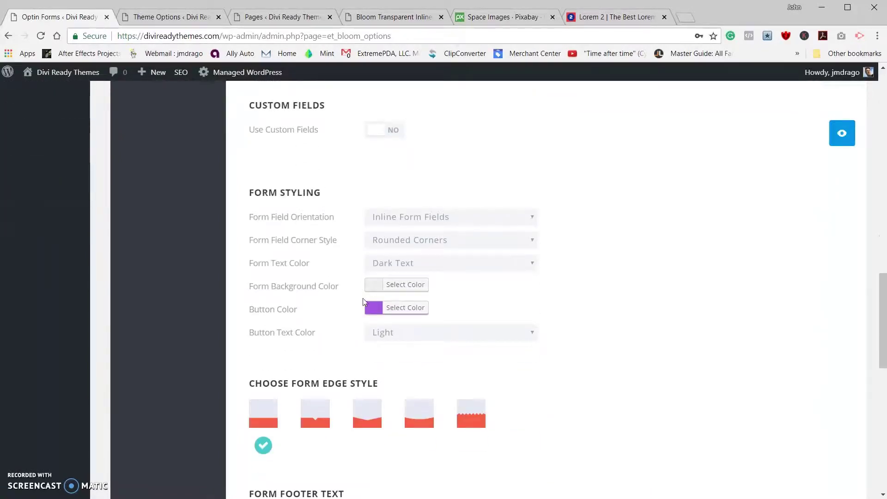
left_click(372, 288)
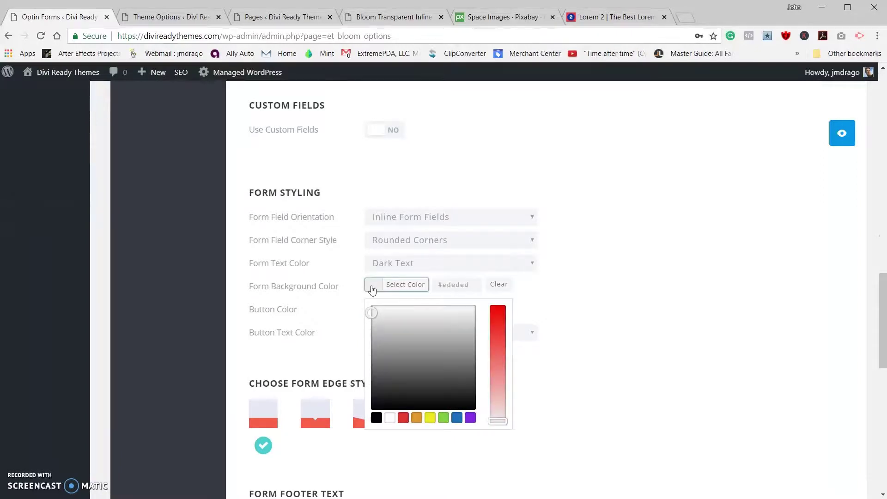
left_click(507, 289)
left_click(525, 297)
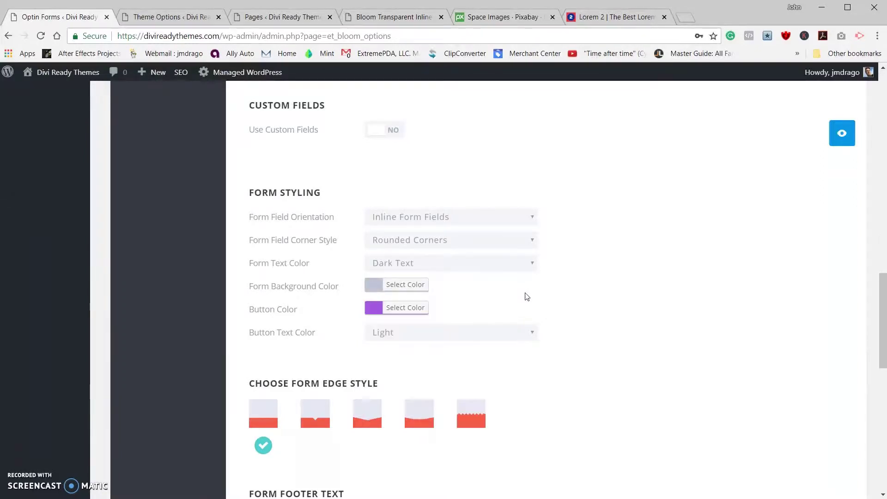
- Make the button colour purple #7100e2
left_click(377, 311)
left_click(470, 441)
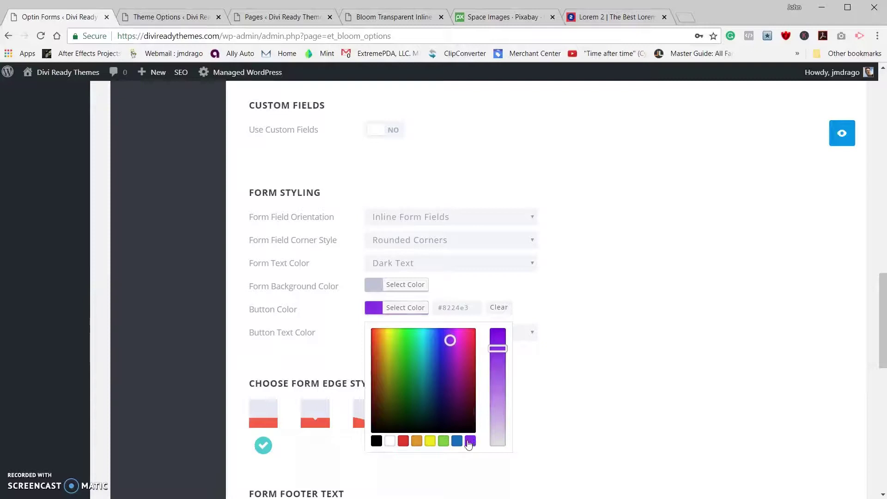
left_click(354, 342)
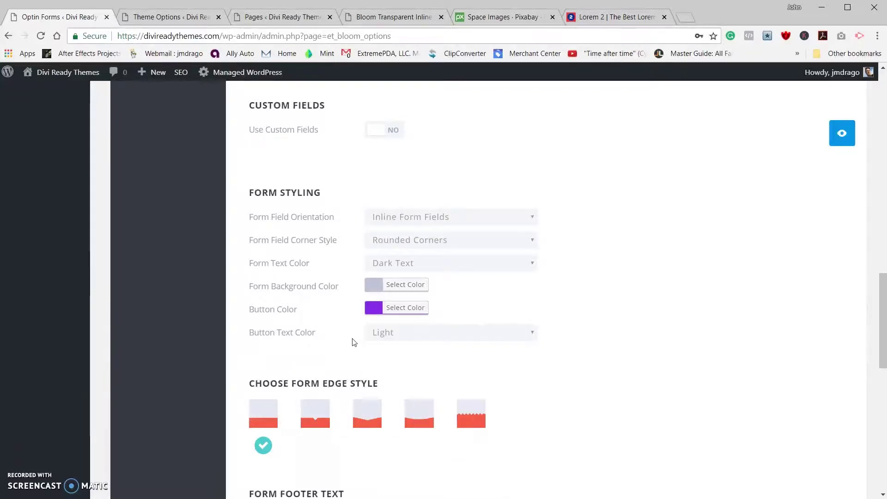
left_click(396, 314)
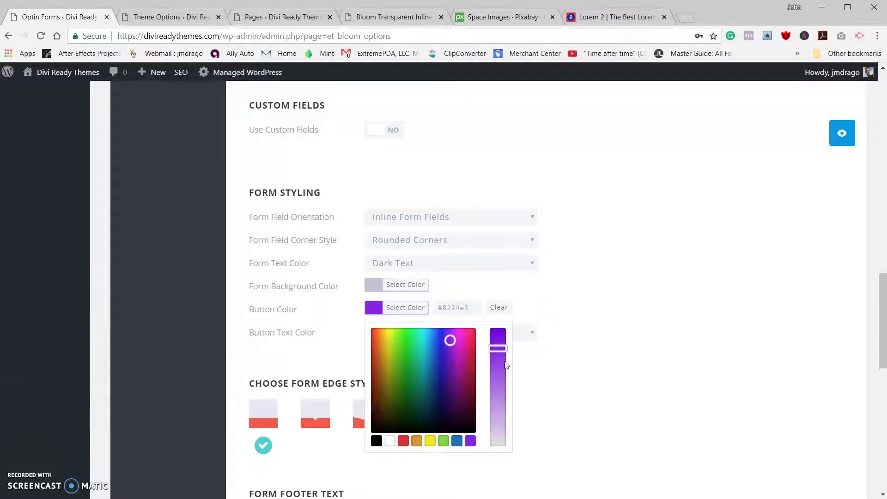
left_click_drag(498, 348, 501, 325)
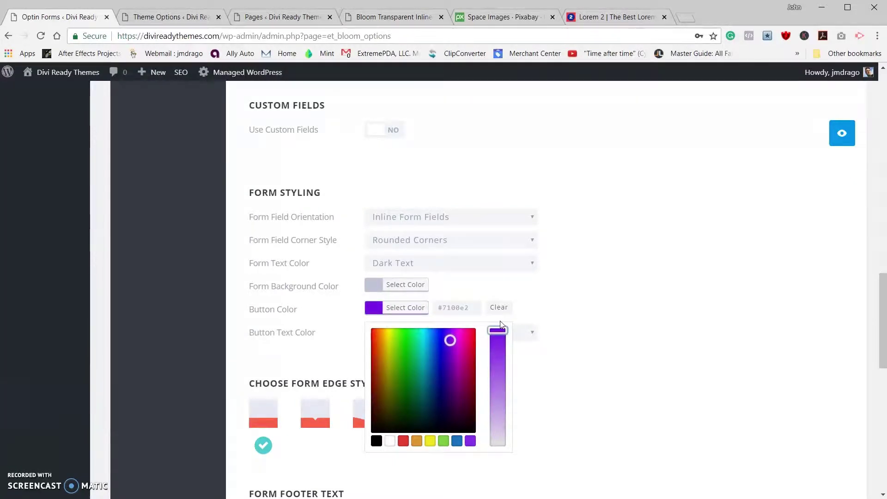
left_click(351, 320)
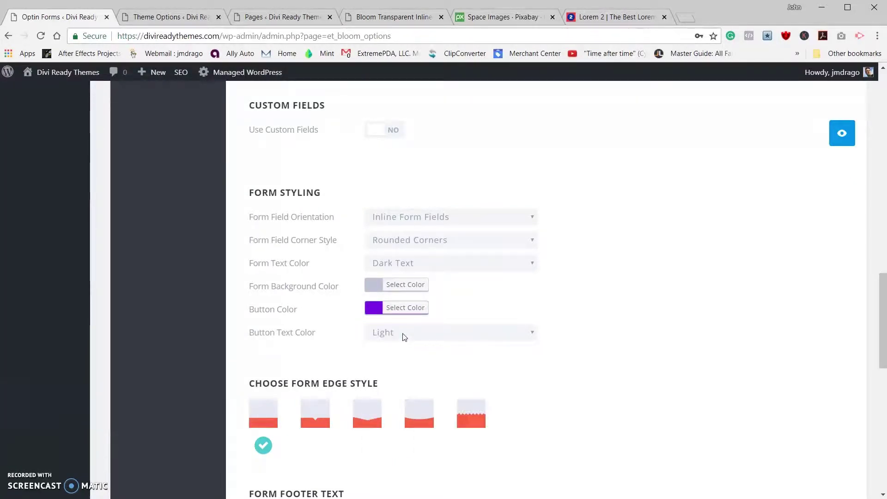
- Set the button text to 'Get Me On The List!'
scroll(427, 242, "up", 2)
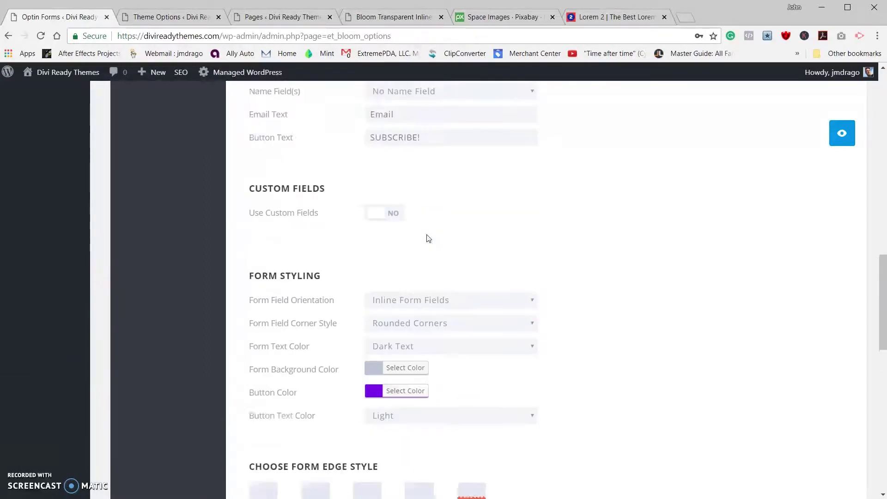
scroll(428, 236, "up", 2)
left_click(370, 228)
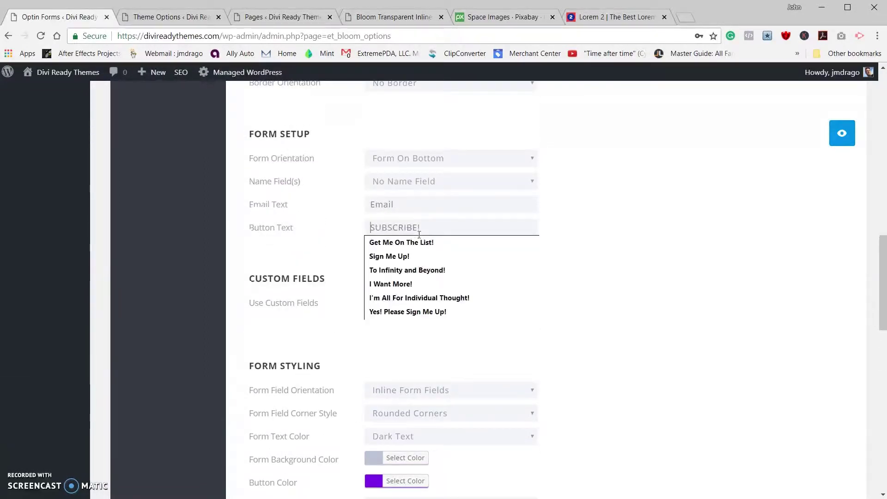
left_click(397, 248)
- Save the optin design and exit to the optin forms list
scroll(442, 325, "down", 5)
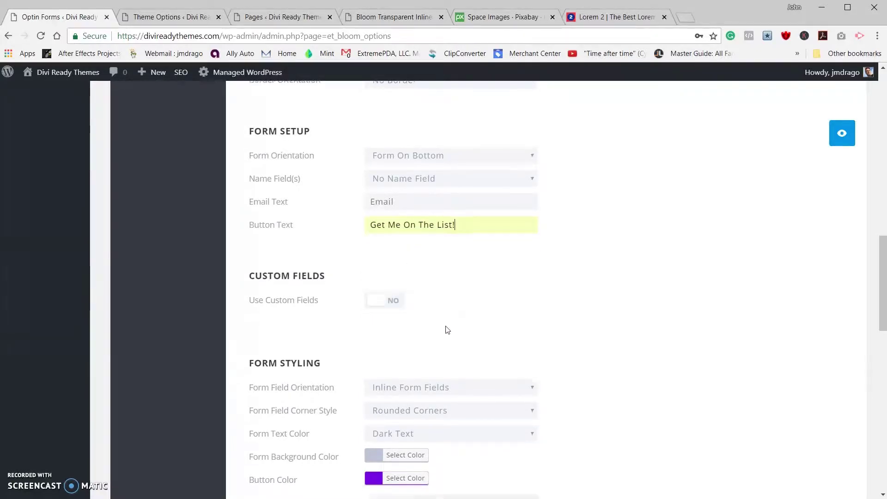
scroll(441, 326, "up", 4)
scroll(440, 325, "up", 14)
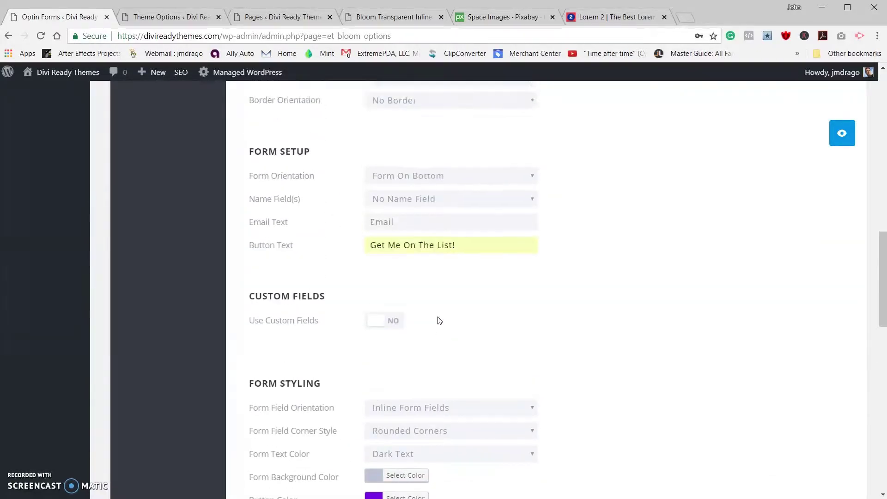
scroll(431, 300, "down", 12)
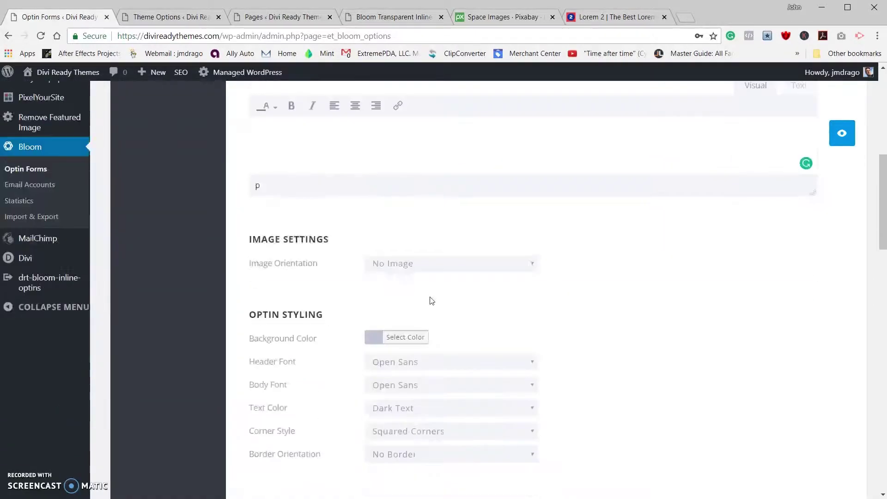
scroll(431, 300, "down", 10)
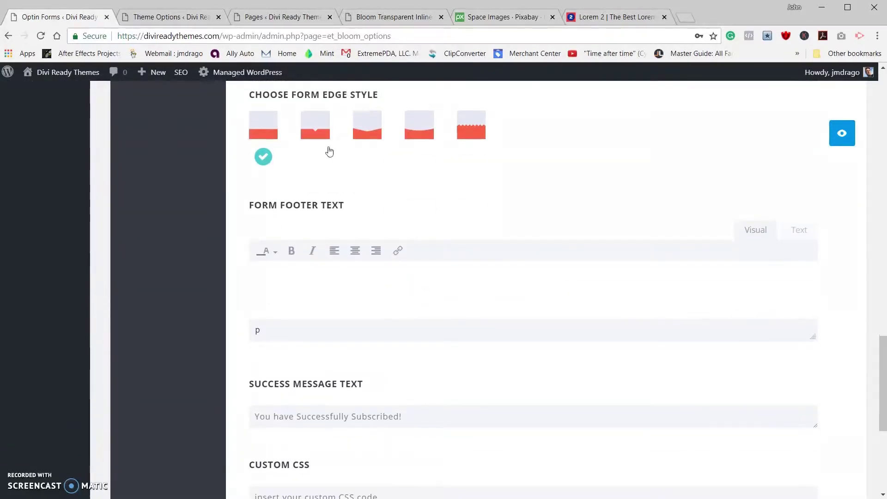
scroll(400, 312, "down", 4)
scroll(404, 315, "down", 1)
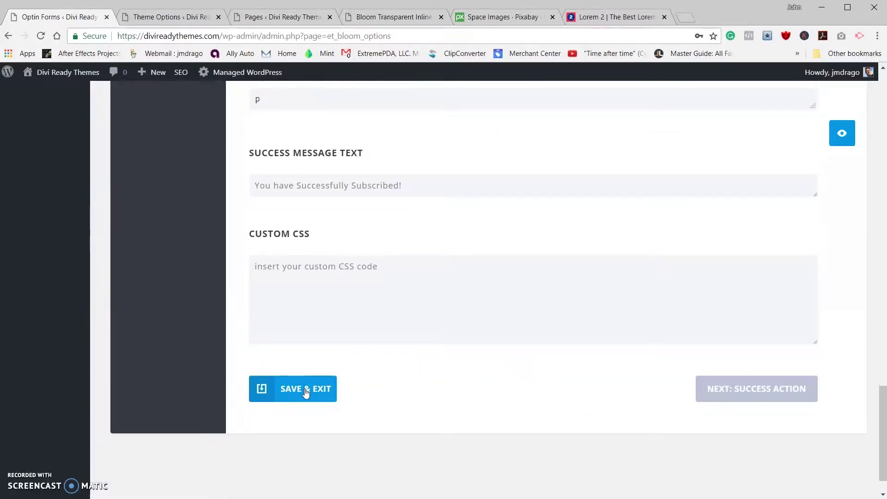
left_click(306, 392)
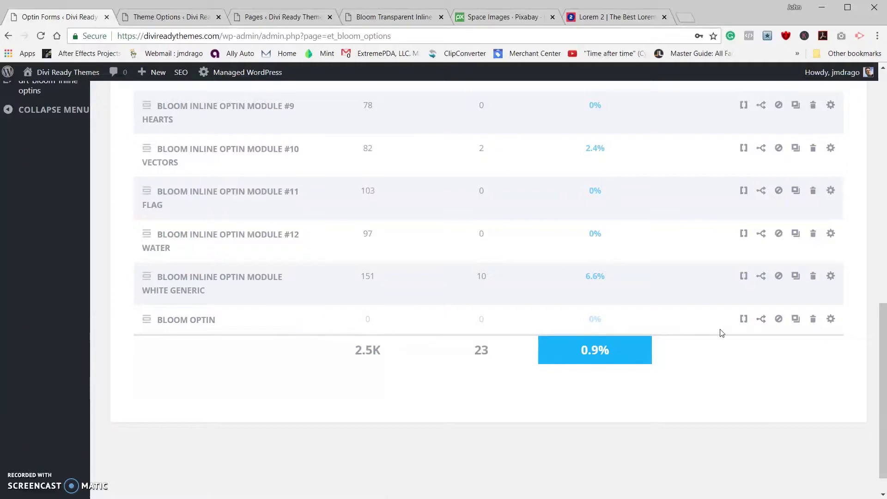
- Display the Bloom Optin shortcode [et_bloom_inline optin_id="optin_16"] and select it for copying
left_click(744, 319)
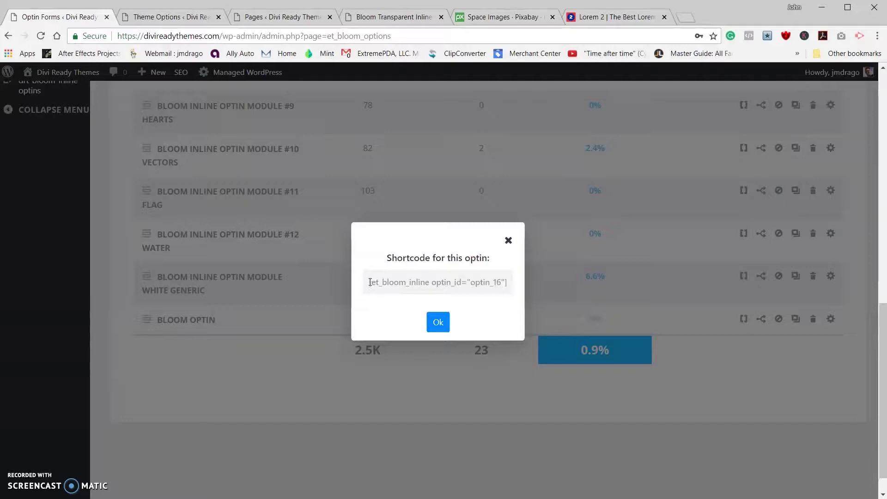
left_click_drag(369, 282, 522, 292)
key("ctrl+c")
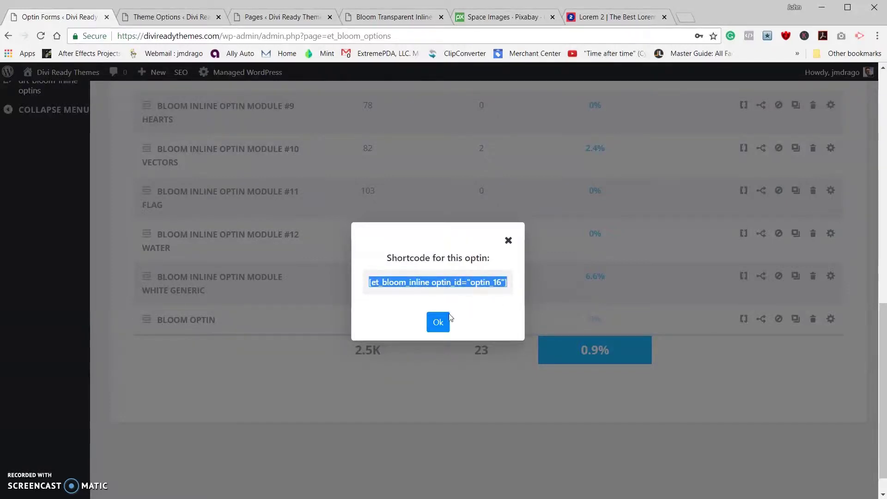
left_click(438, 322)
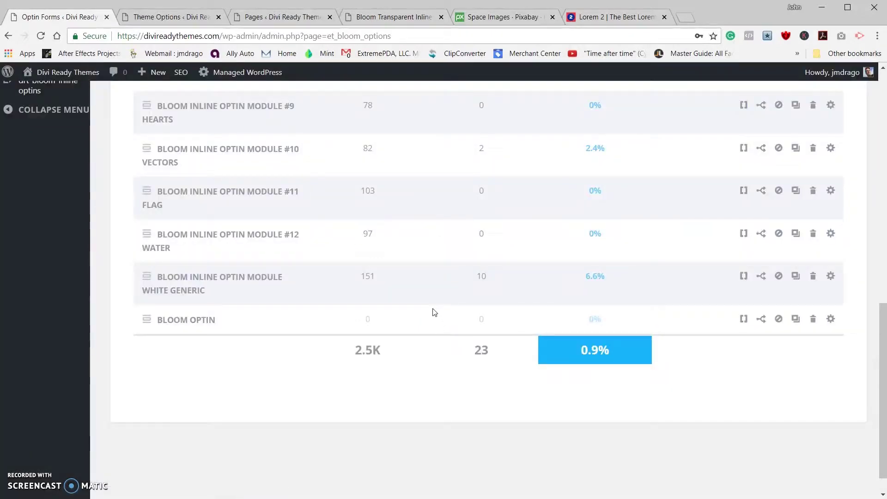
scroll(245, 117, "up", 4)
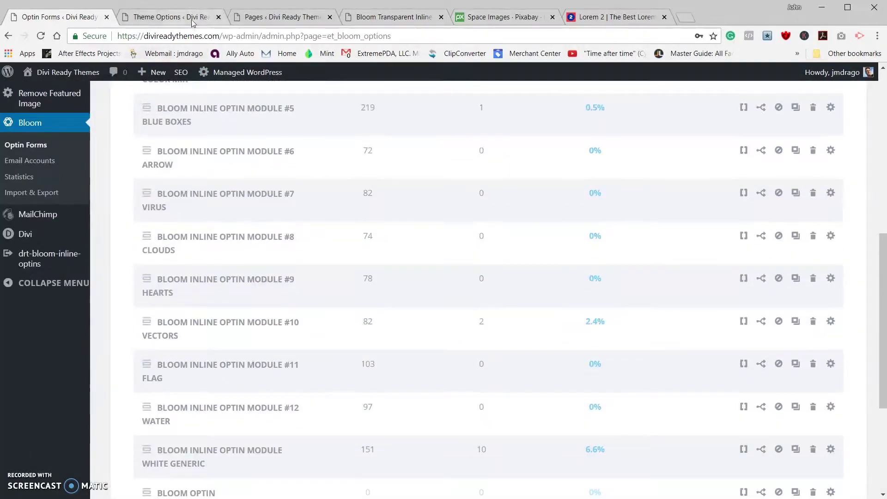
- Create a new page titled 'Bloom Optins'
left_click(260, 21)
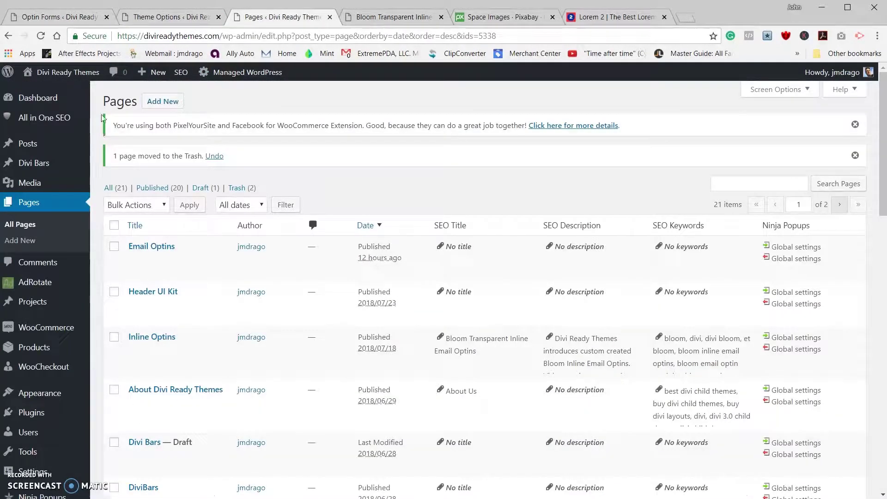
left_click(167, 106)
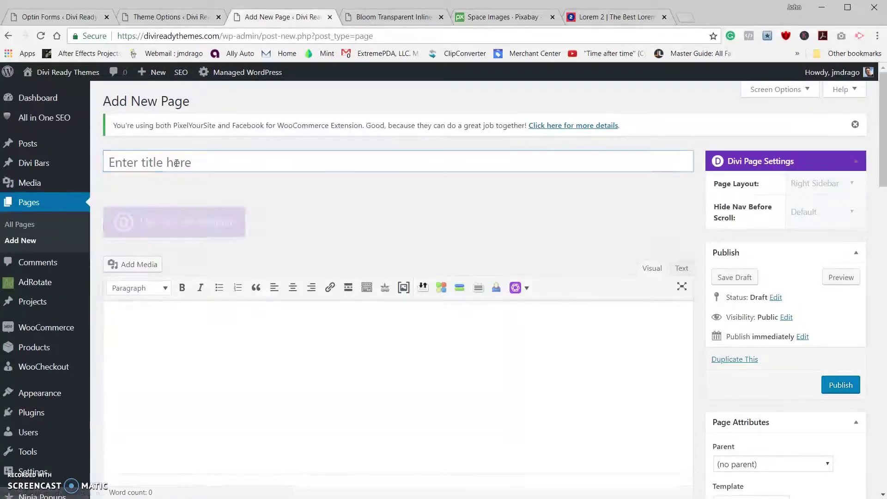
type("Bloom Optins")
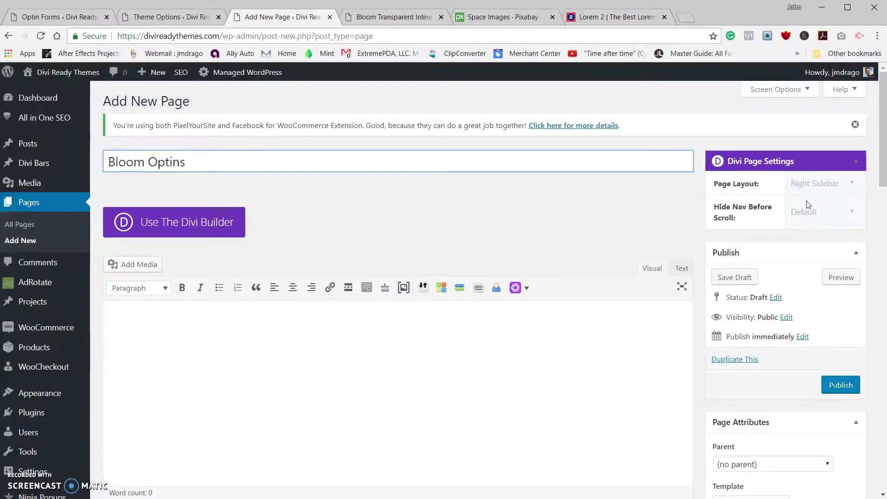
- Set No Sidebar layout and Blank Page template, and enable the Divi Builder
left_click(813, 183)
left_click(813, 220)
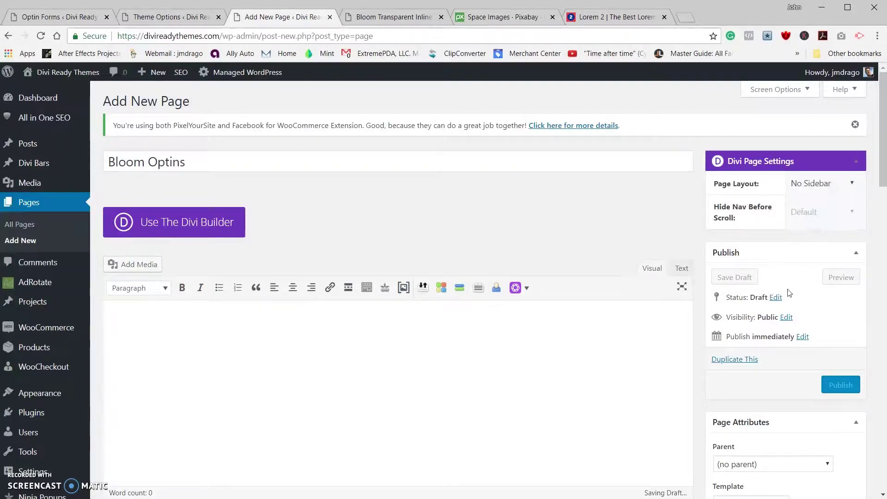
scroll(786, 313, "down", 3)
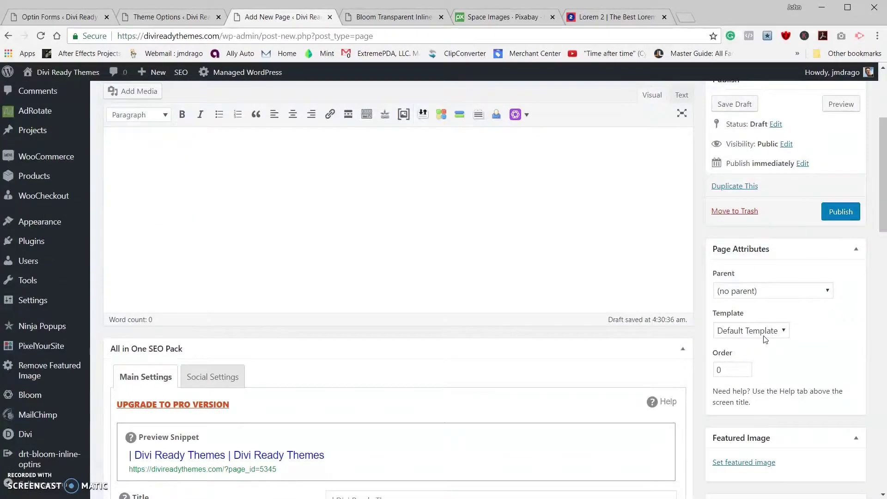
left_click(763, 330)
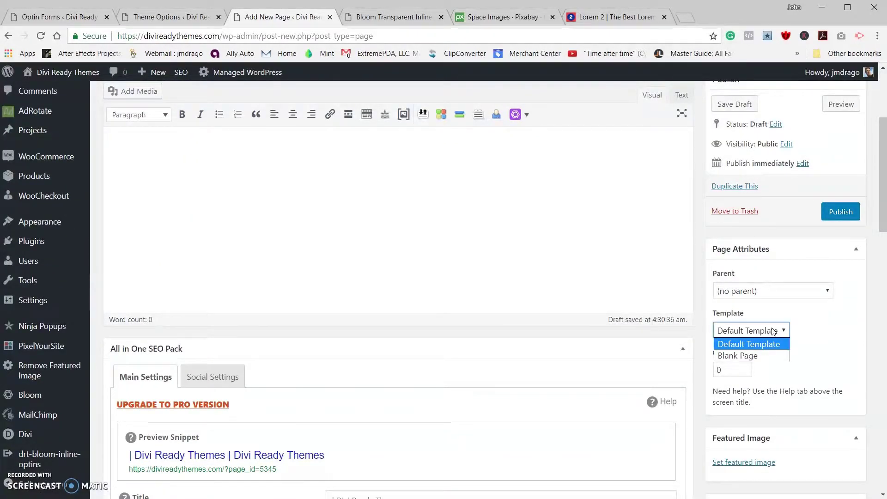
left_click(744, 355)
scroll(582, 290, "up", 3)
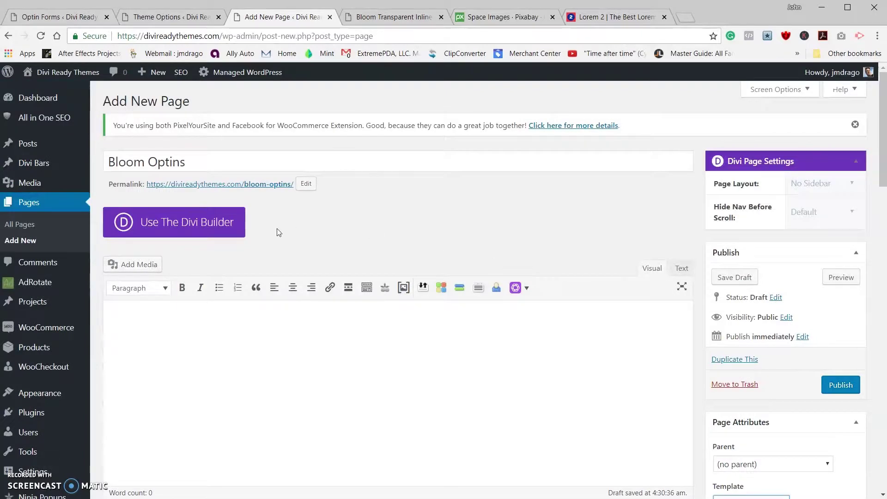
left_click(237, 232)
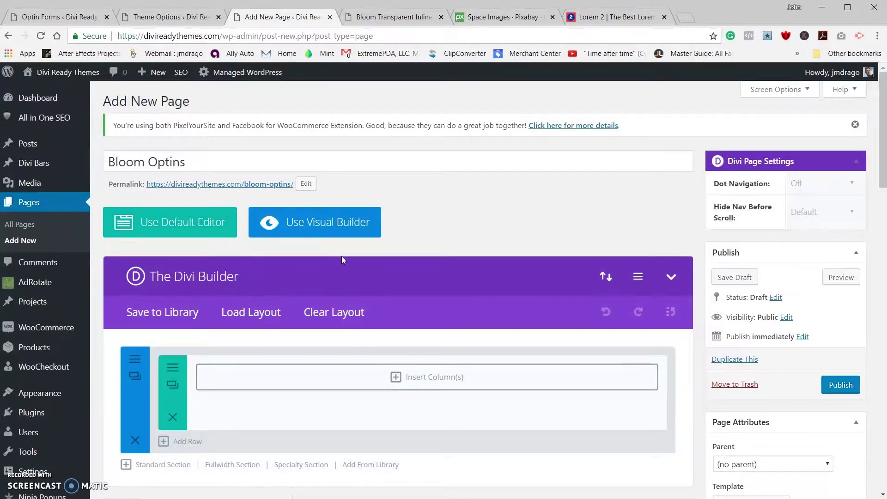
- Publish the Bloom Optins page
scroll(470, 331, "down", 2)
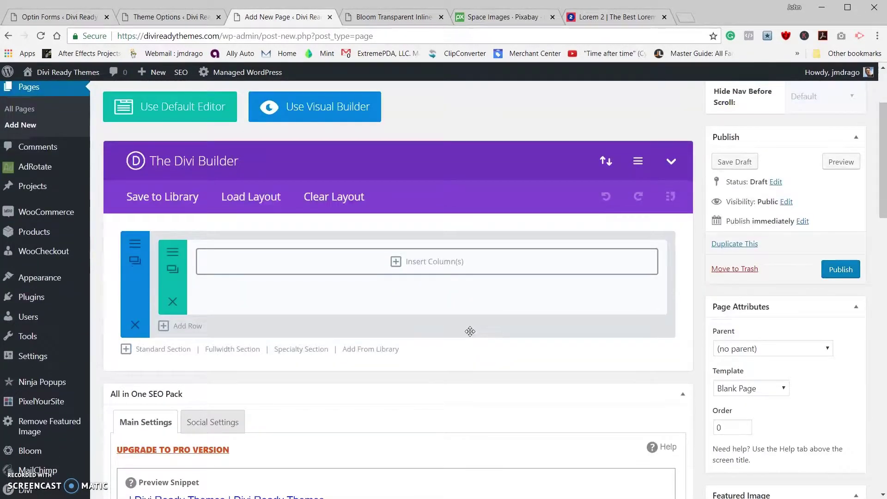
scroll(470, 331, "up", 1)
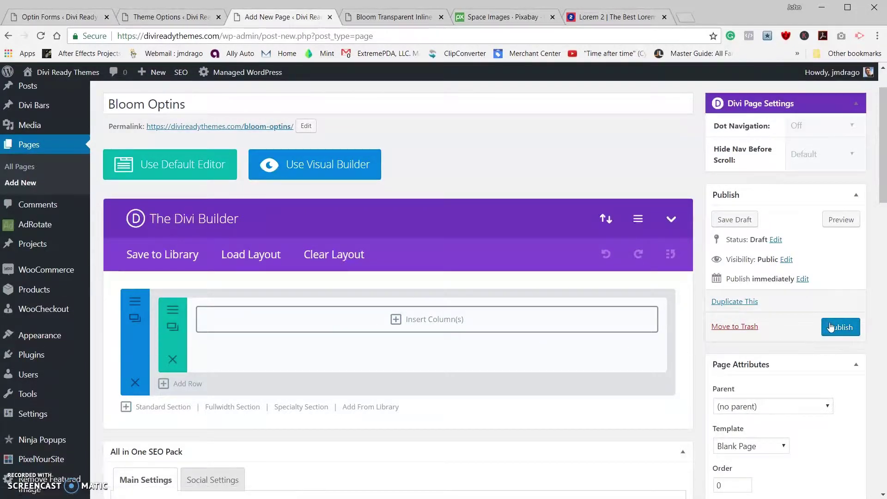
left_click(830, 326)
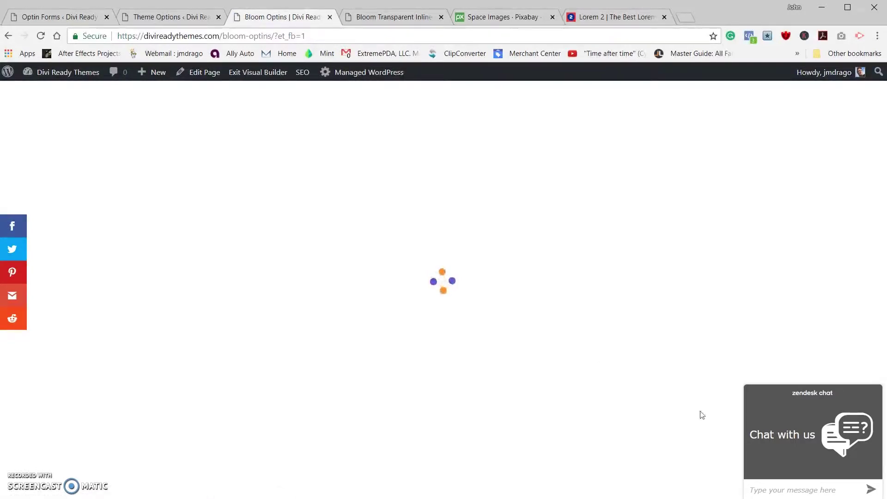
- Minimize the chat widget and dismiss the Load From Library modal, keeping the empty page
left_click(871, 392)
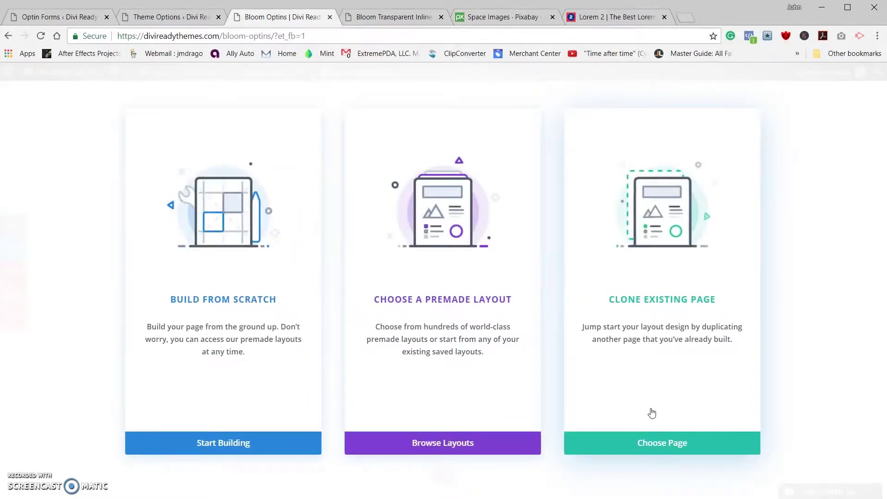
left_click(663, 443)
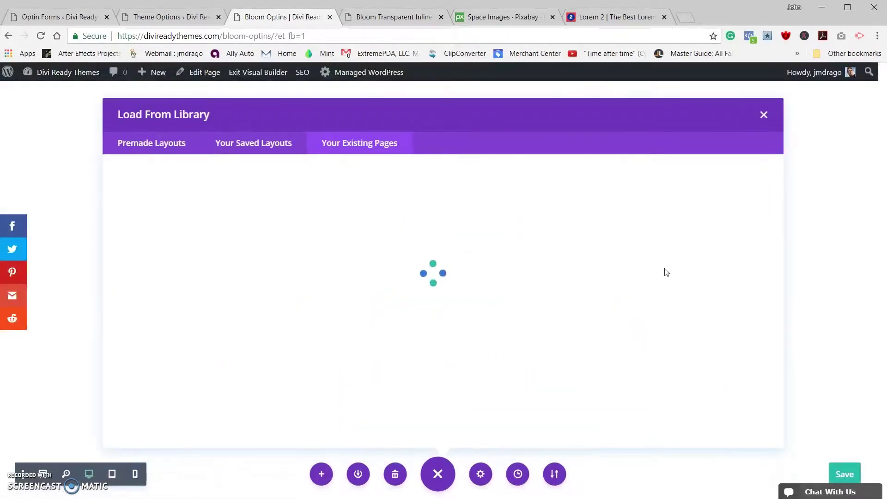
left_click(764, 116)
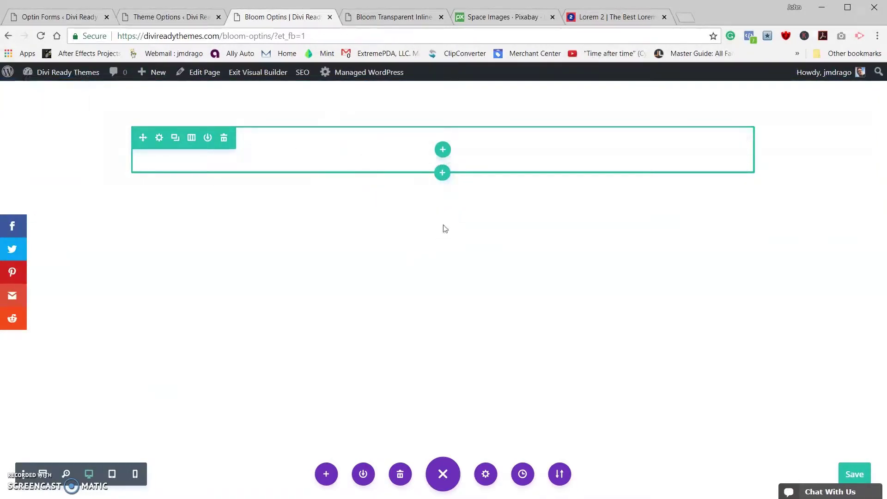
- Insert a regular section with a single full-width column row
left_click(441, 222)
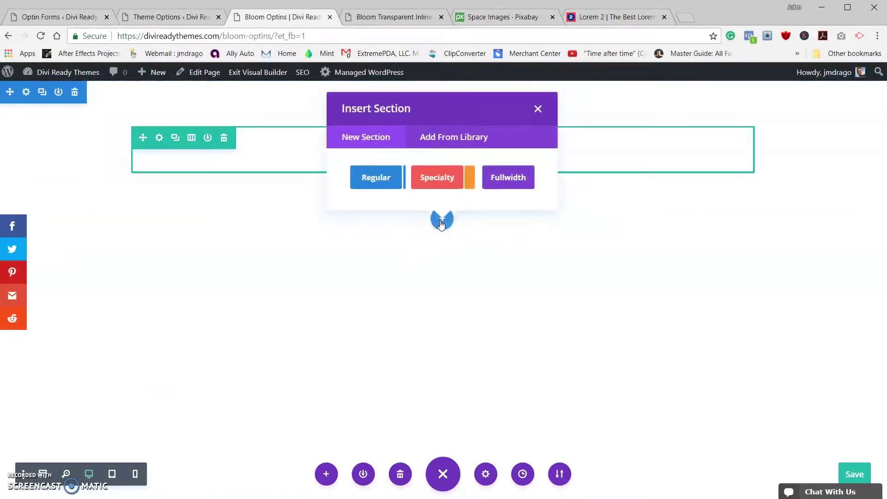
left_click(378, 181)
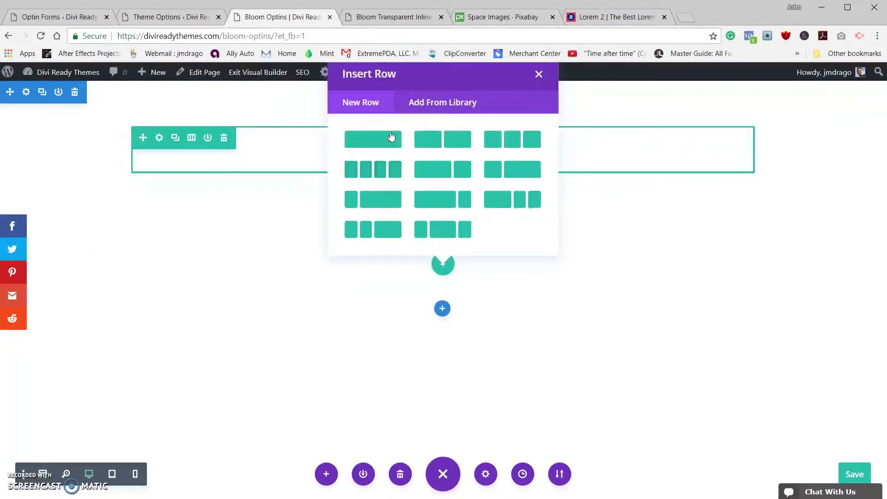
left_click(376, 146)
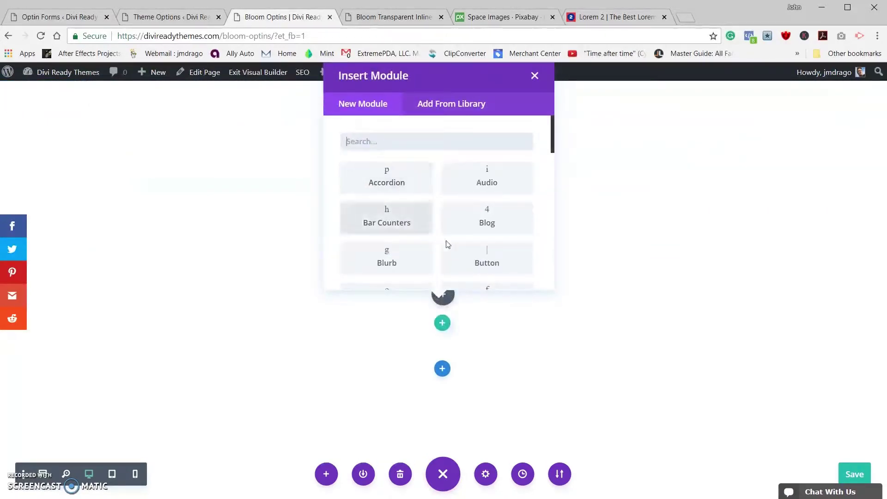
scroll(410, 248, "down", 3)
scroll(409, 248, "up", 3)
scroll(409, 248, "down", 2)
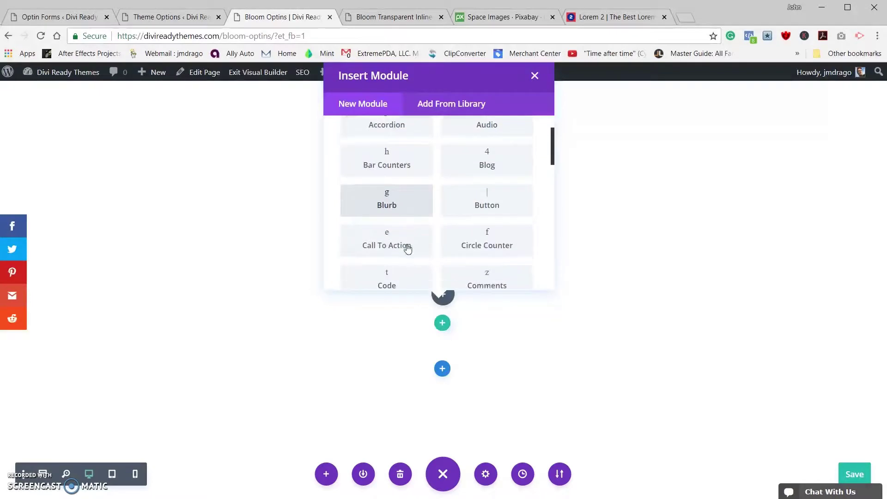
scroll(408, 248, "up", 2)
scroll(401, 240, "down", 3)
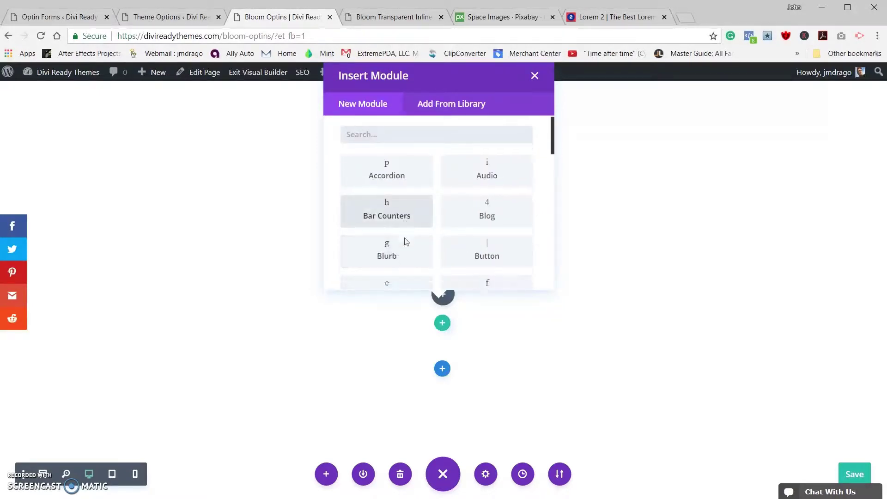
- Add a Code module containing the pasted Bloom inline optin shortcode and save it
left_click(387, 226)
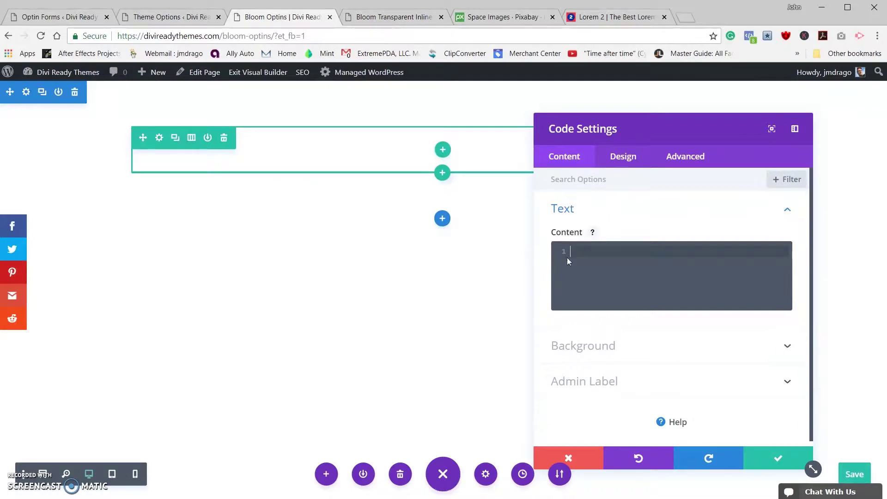
key("ctrl+v")
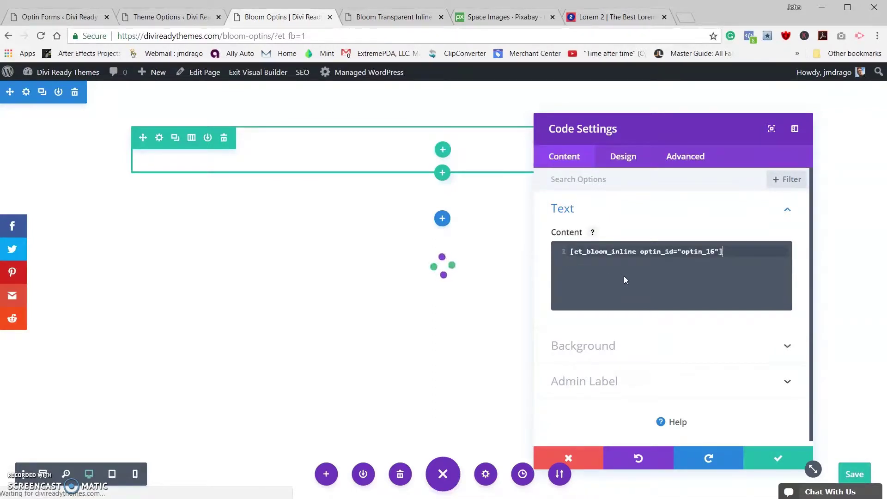
left_click(762, 457)
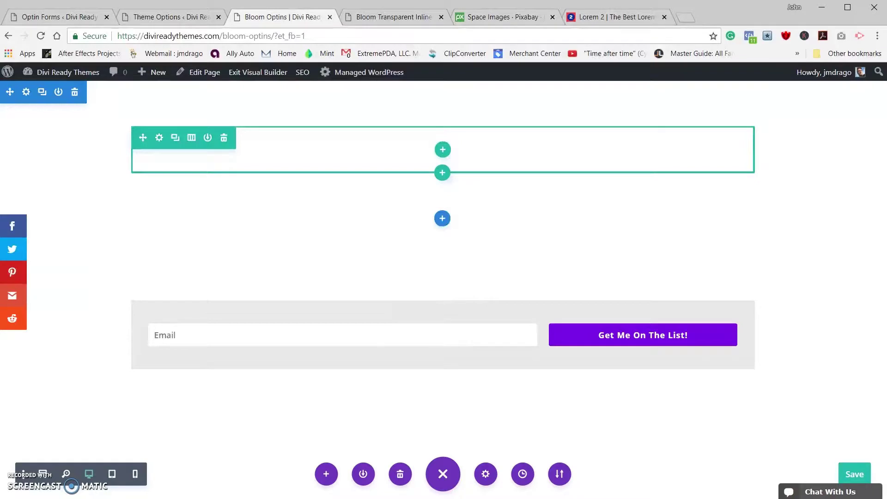
- Select the trans-module Bloom CSS rules in the note
key("alt+Tab")
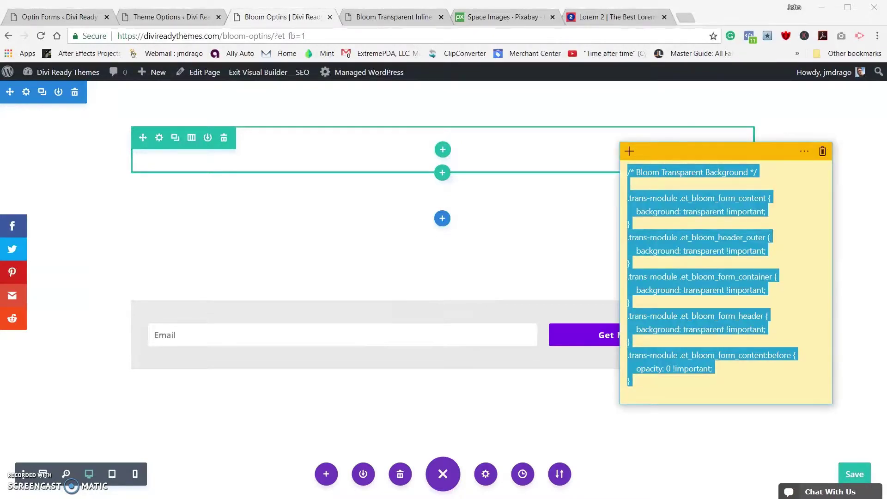
left_click(757, 181)
left_click_drag(753, 150, 762, 176)
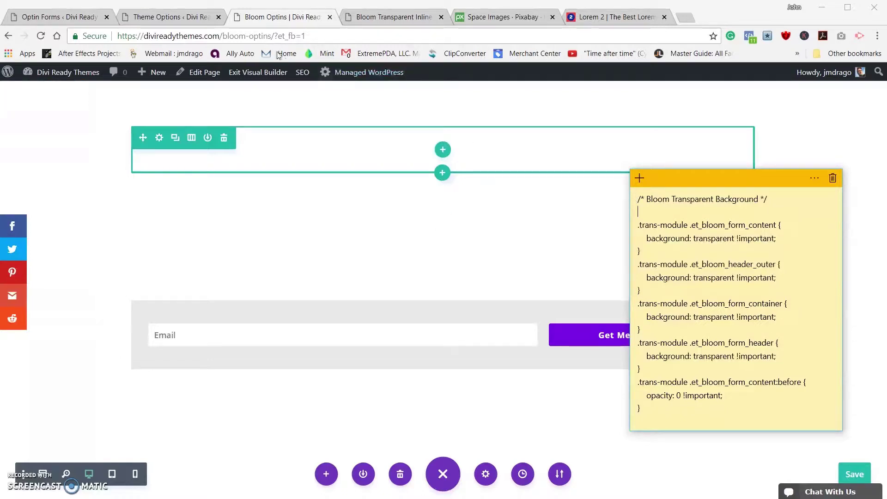
left_click(171, 17)
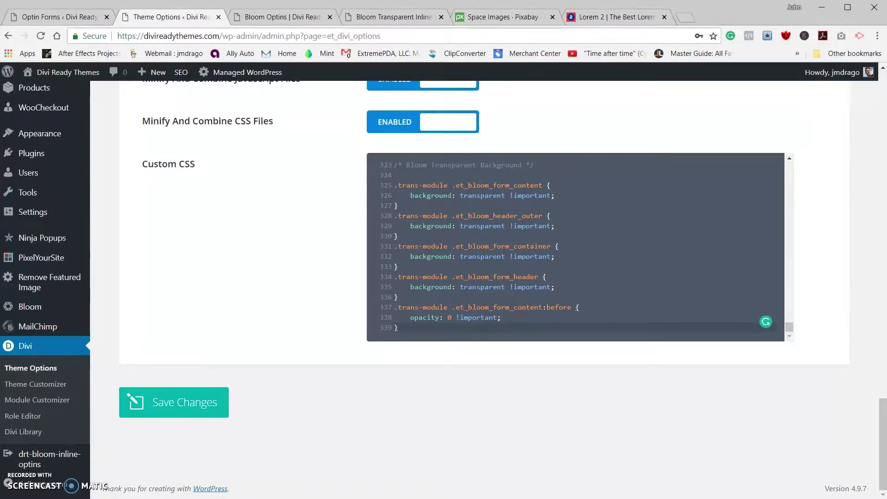
key("alt+Tab")
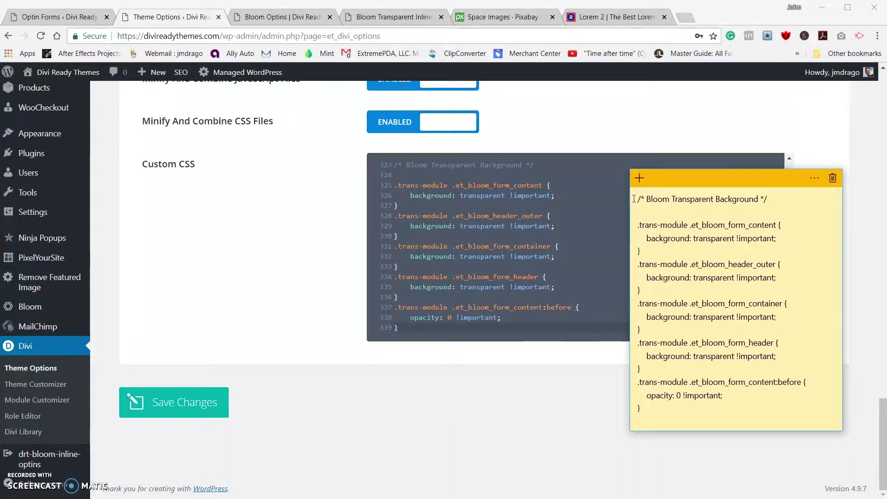
triple_click(665, 202)
left_click_drag(665, 202, 677, 409)
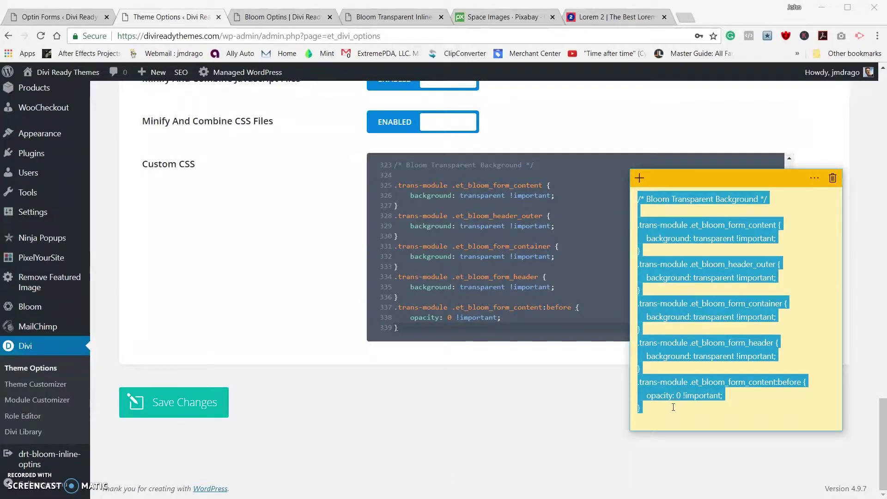
- Save the trans-module rules in Divi Theme Options' Custom CSS
left_click(505, 211)
left_click(460, 352)
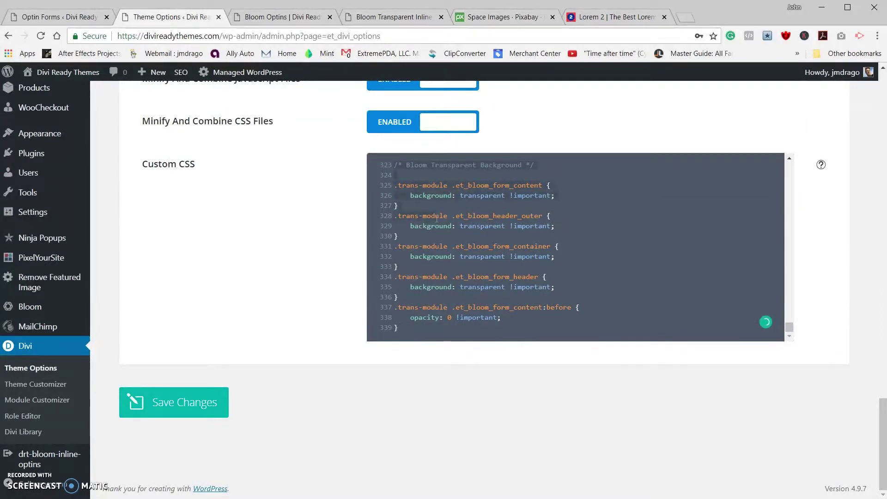
left_click(451, 329)
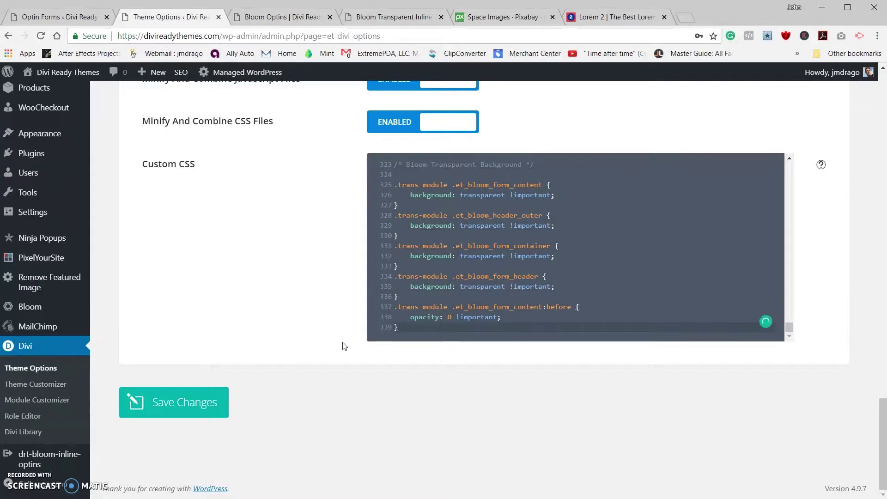
left_click(192, 405)
left_click(290, 18)
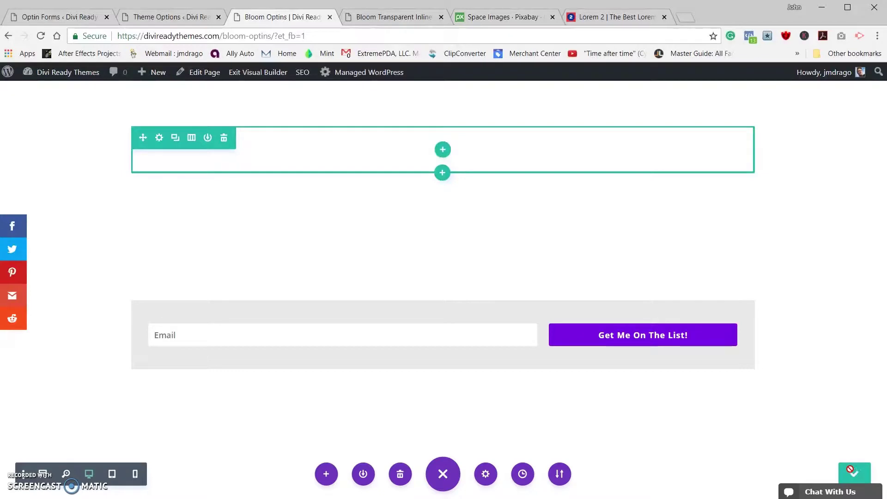
- Reload the Bloom Optins page to apply the new CSS
left_click(40, 36)
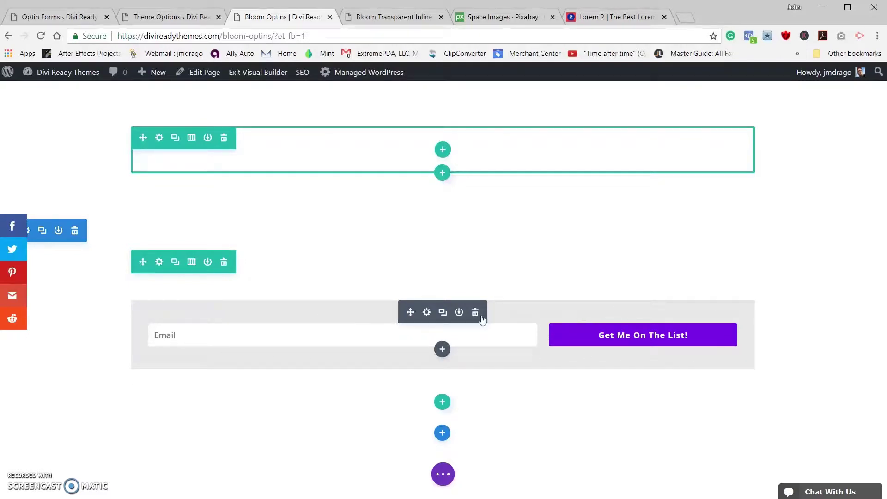
- Give the Bloom optin Code module the CSS class trans-module and save it
left_click(427, 313)
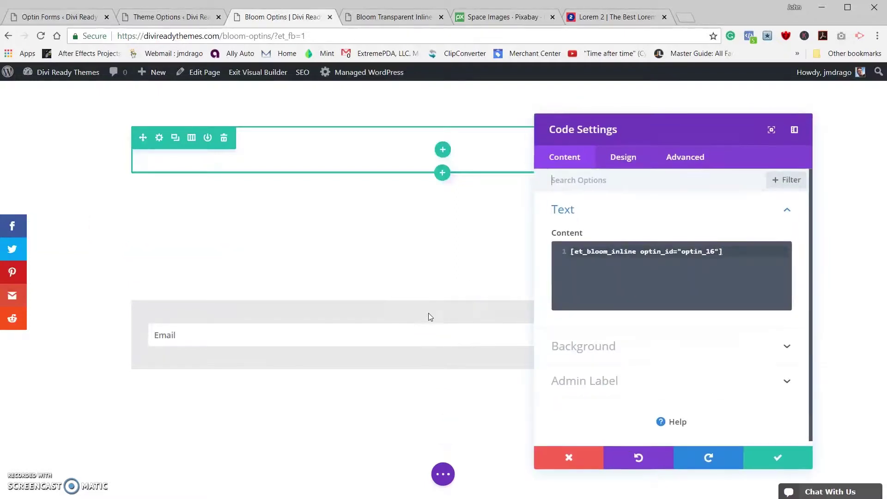
left_click(676, 170)
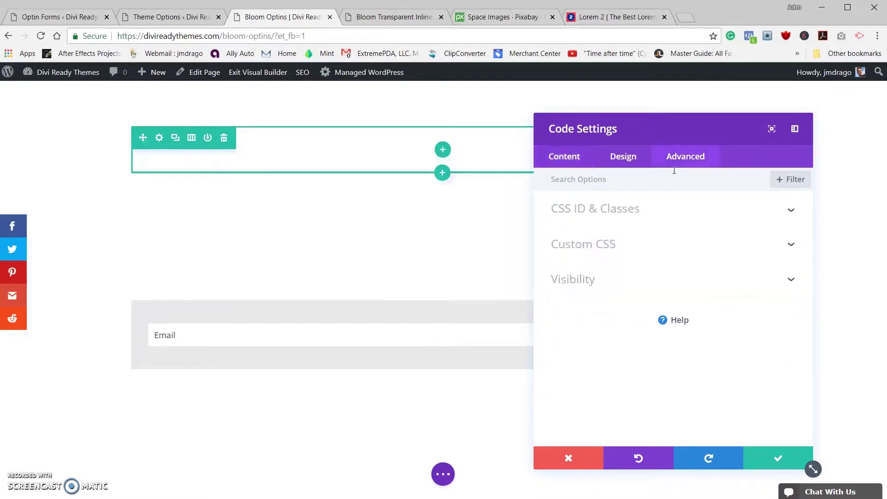
left_click(593, 221)
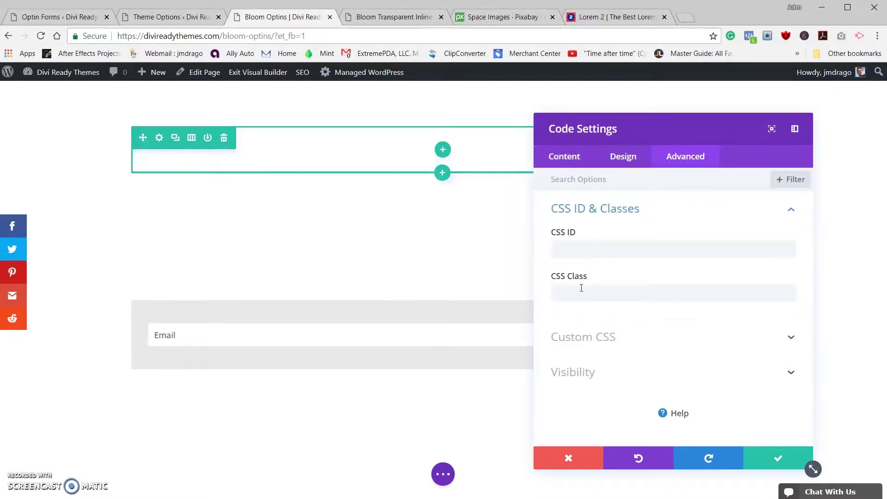
left_click(579, 291)
left_click(579, 308)
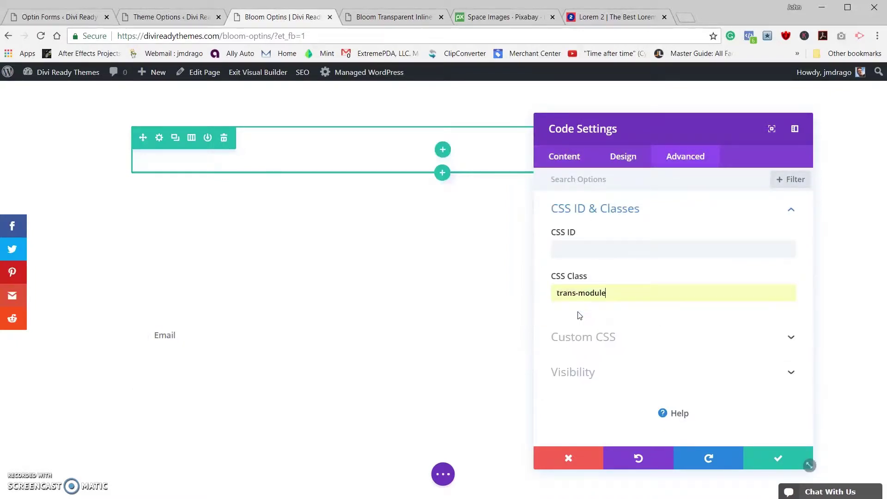
left_click(764, 459)
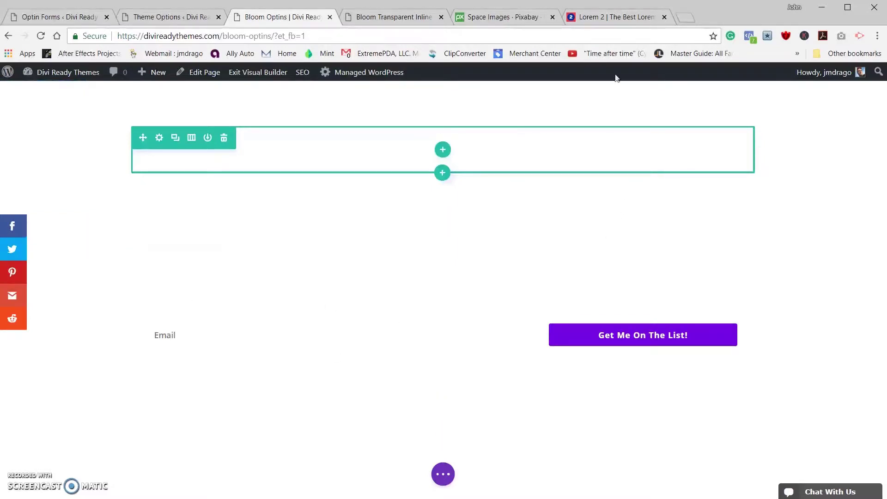
- Browse the Pixabay space image results and open the Milky Way starry sky image
left_click(492, 19)
scroll(530, 294, "down", 10)
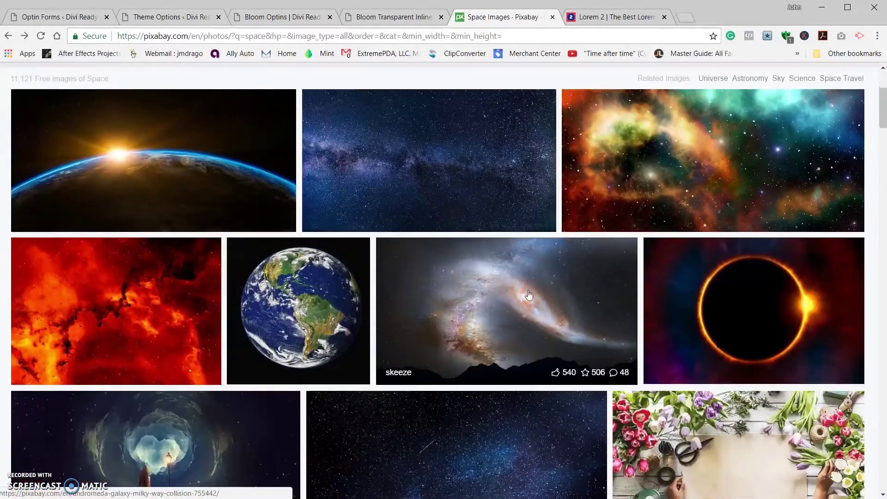
scroll(528, 295, "down", 8)
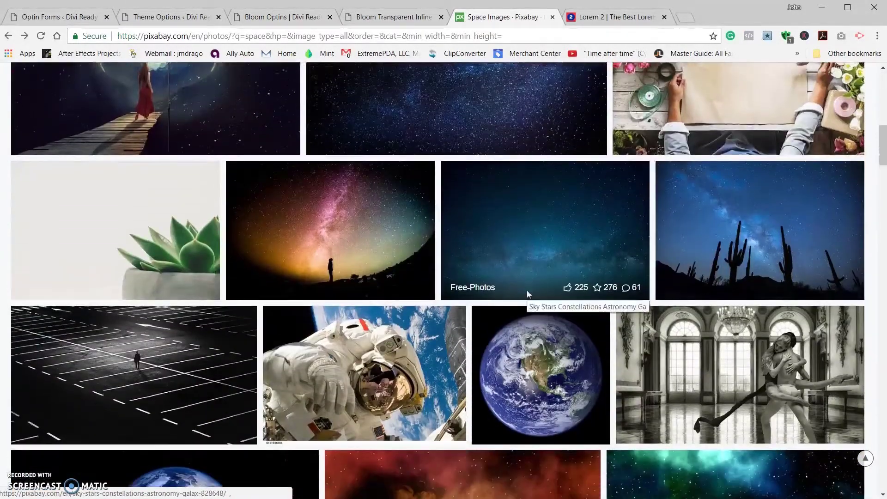
scroll(527, 296, "down", 7)
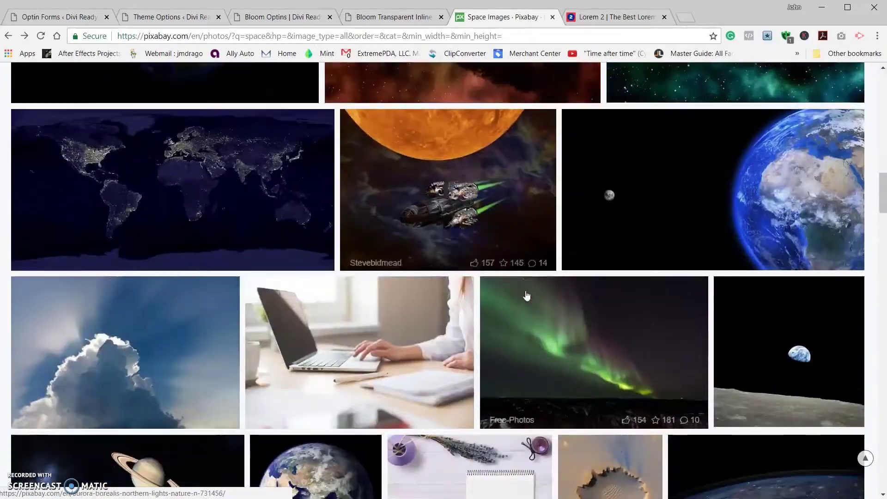
scroll(512, 283, "up", 3)
scroll(512, 282, "up", 15)
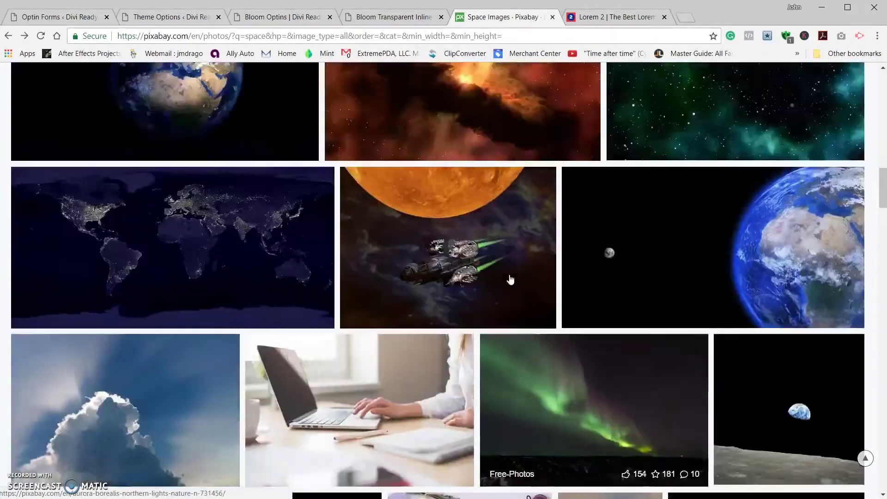
scroll(510, 279, "up", 8)
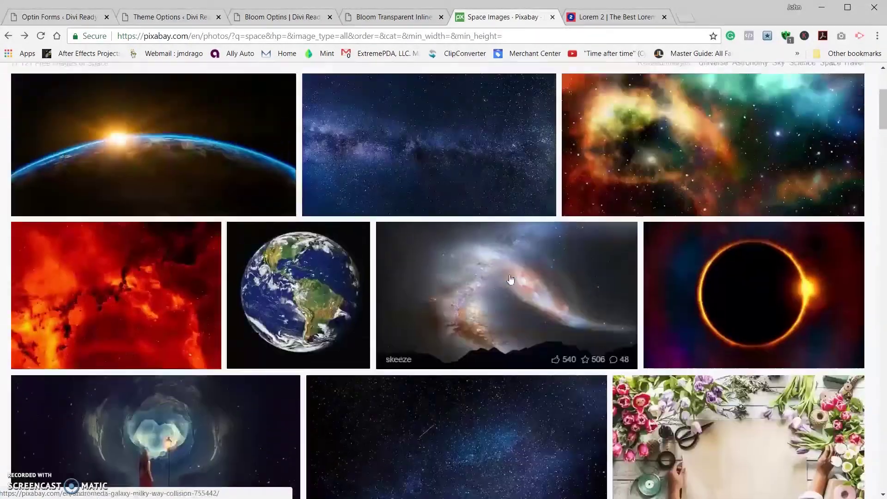
scroll(504, 286, "down", 3)
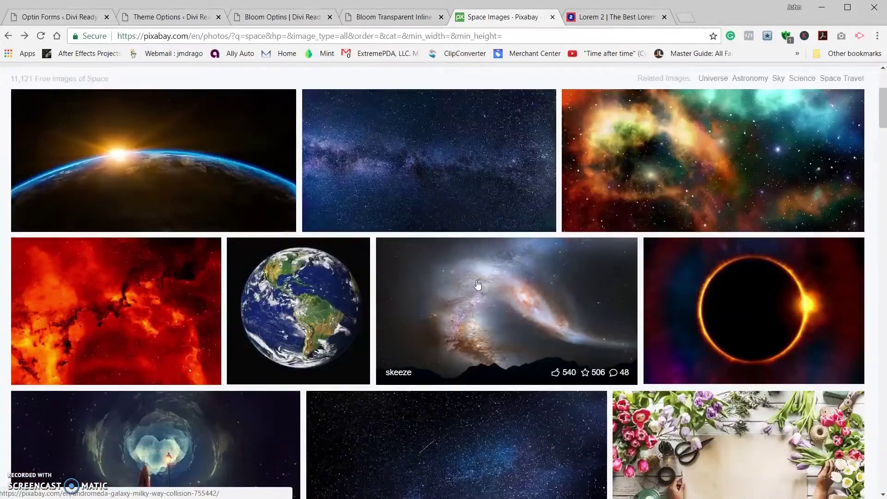
scroll(475, 284, "down", 2)
scroll(463, 259, "up", 4)
left_click(440, 228)
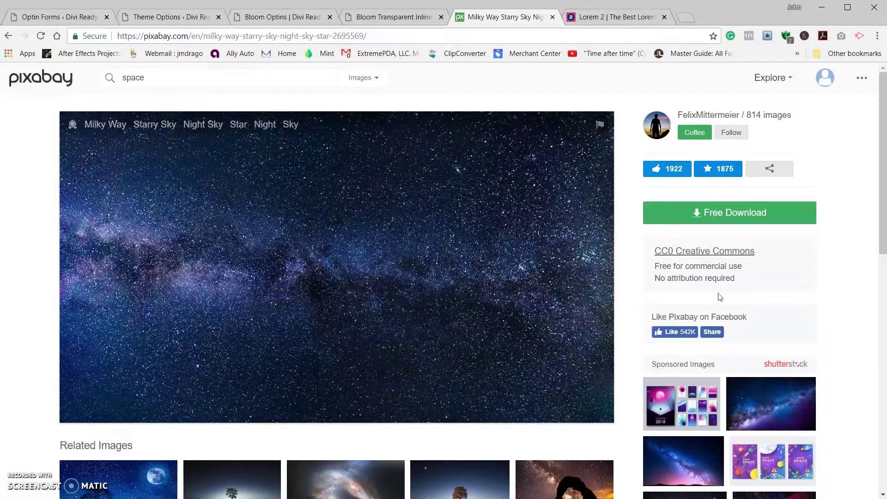
- Download the Milky Way image at the 1920×1079 size
left_click(723, 214)
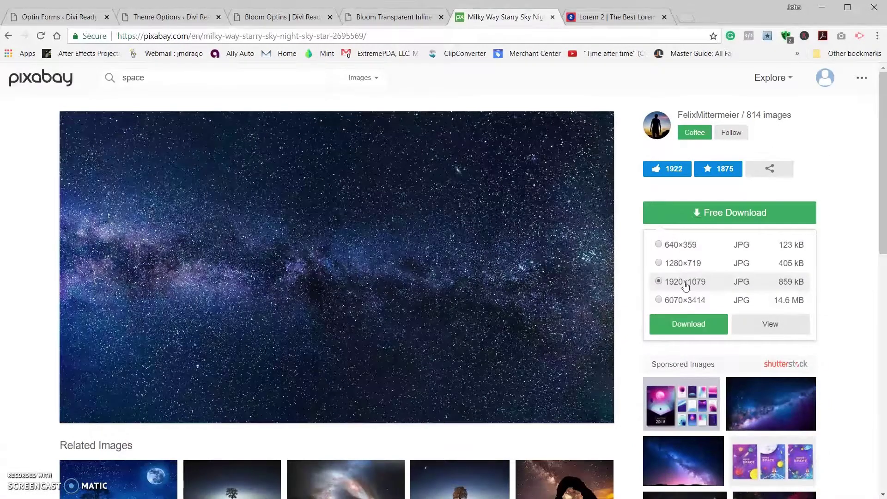
left_click(688, 324)
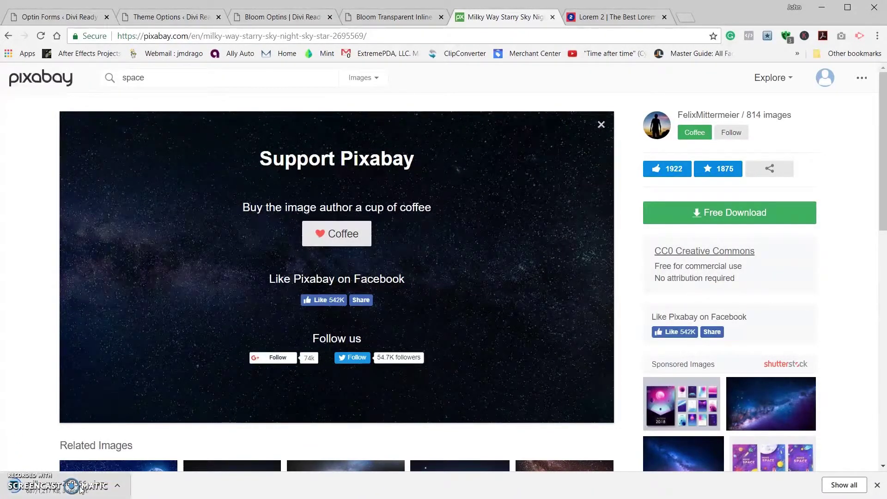
left_click(127, 481)
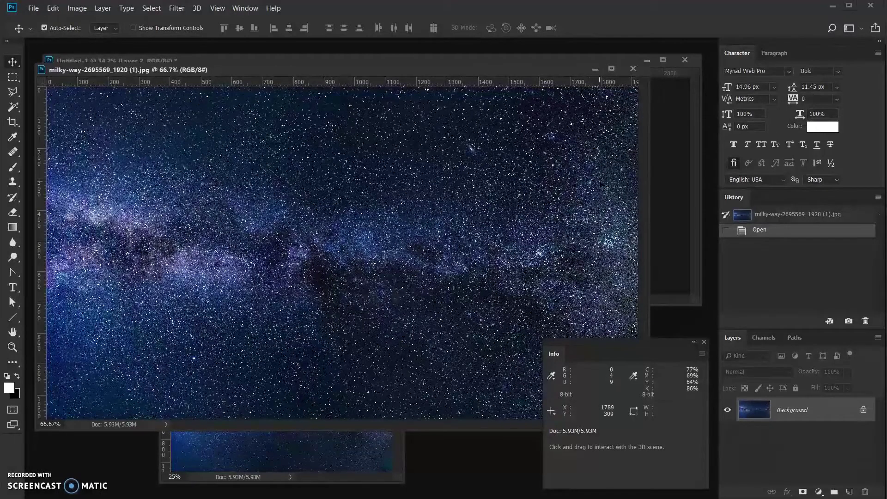
- Delete the old star image Layer 2 from the Untitled-1 banner
left_click_drag(532, 76, 538, 100)
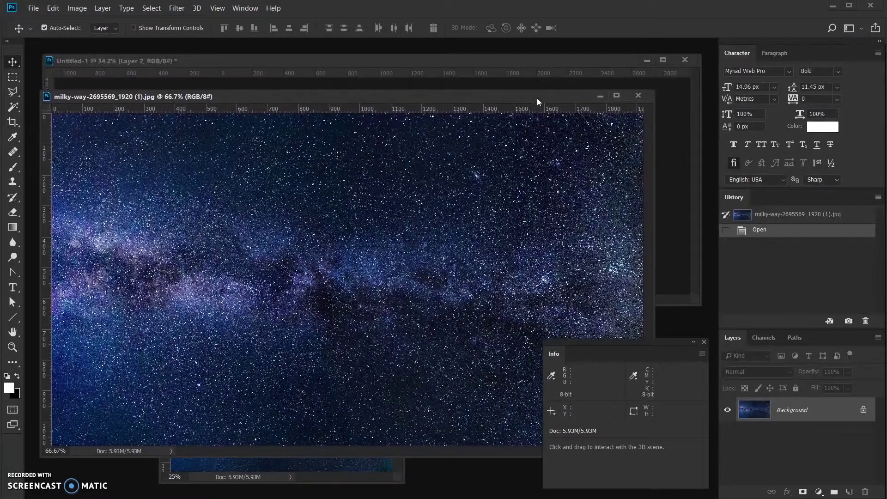
left_click(556, 61)
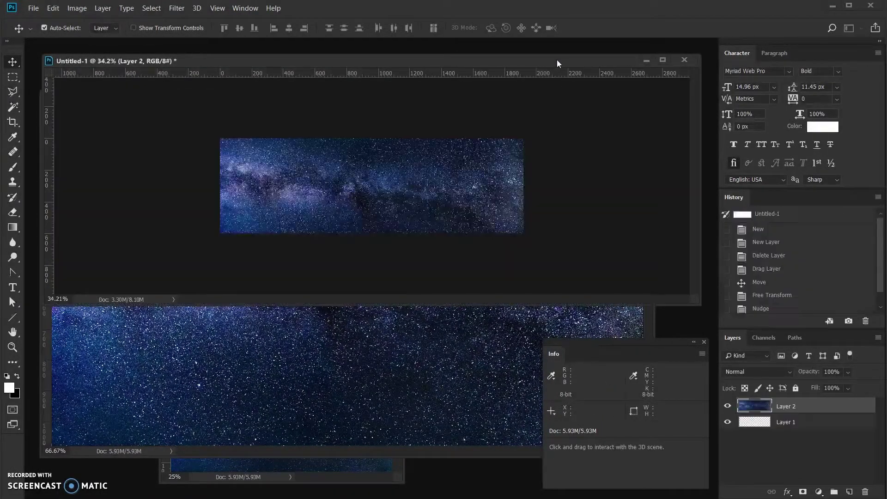
left_click_drag(822, 408, 865, 492)
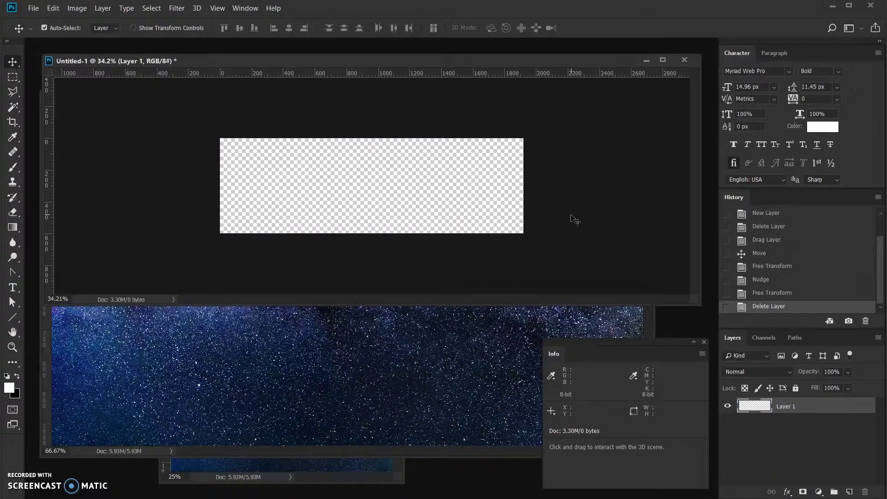
key("ctrl+plus")
key("ctrl+plus")
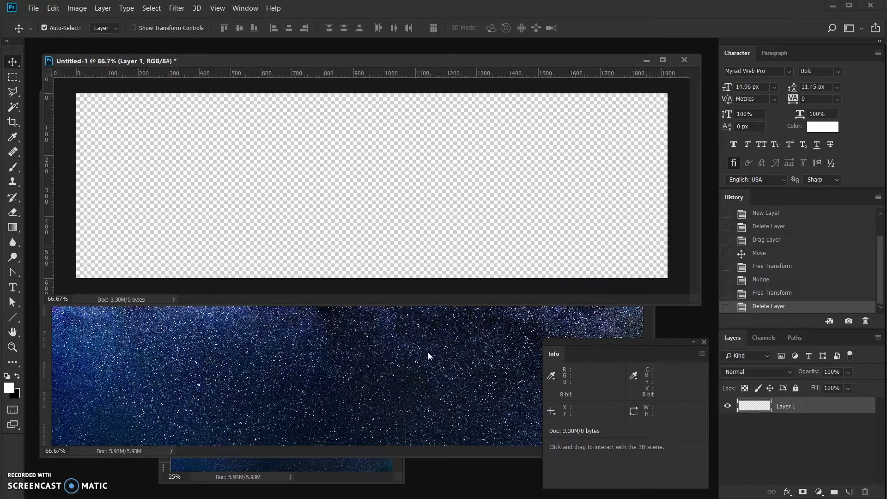
- Close the duplicate milky-way document and place the 25% milky-way window below the banner
left_click(429, 356)
left_click(327, 479)
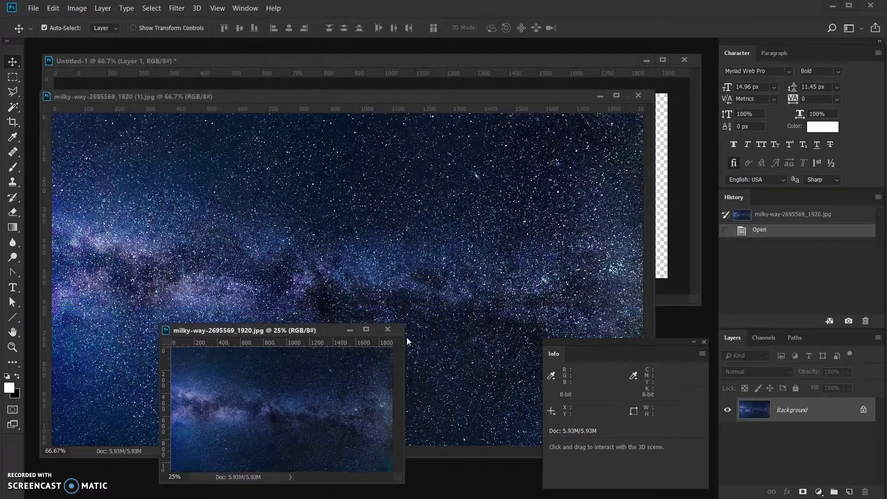
left_click(390, 329)
left_click_drag(454, 103, 449, 122)
key("ctrl+minus")
key("ctrl+minus")
key("ctrl+minus")
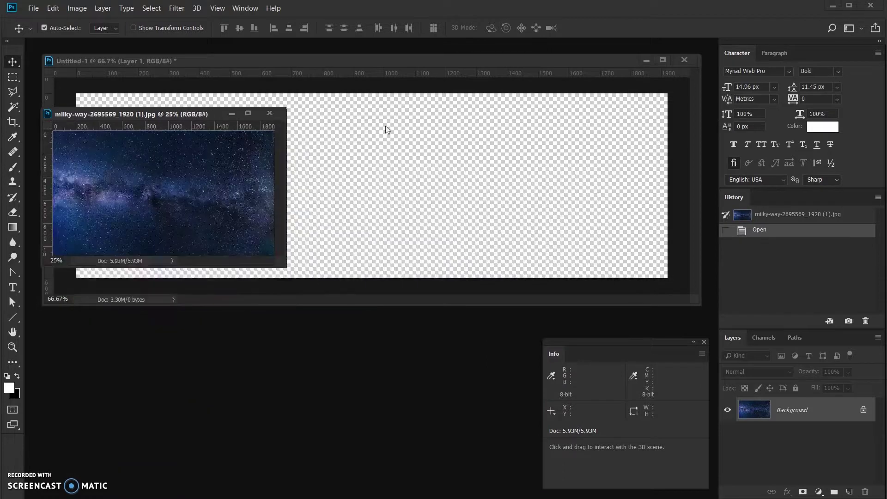
left_click_drag(193, 115, 196, 323)
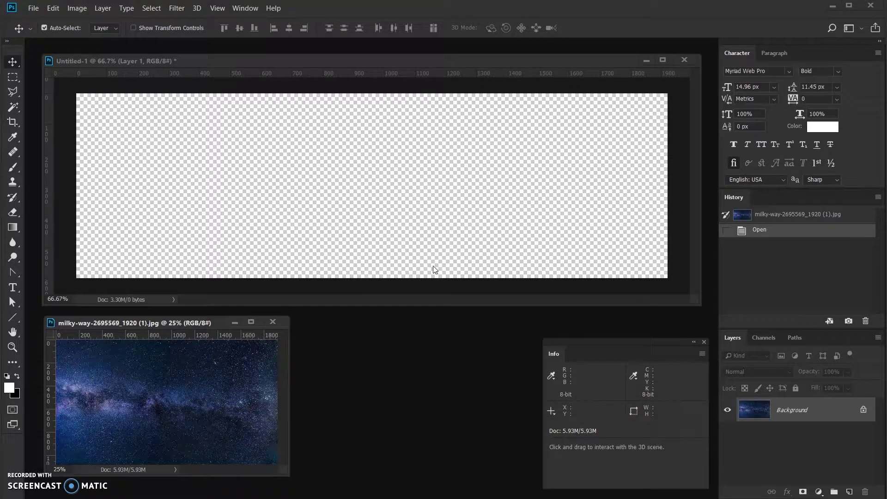
left_click_drag(197, 325, 255, 324)
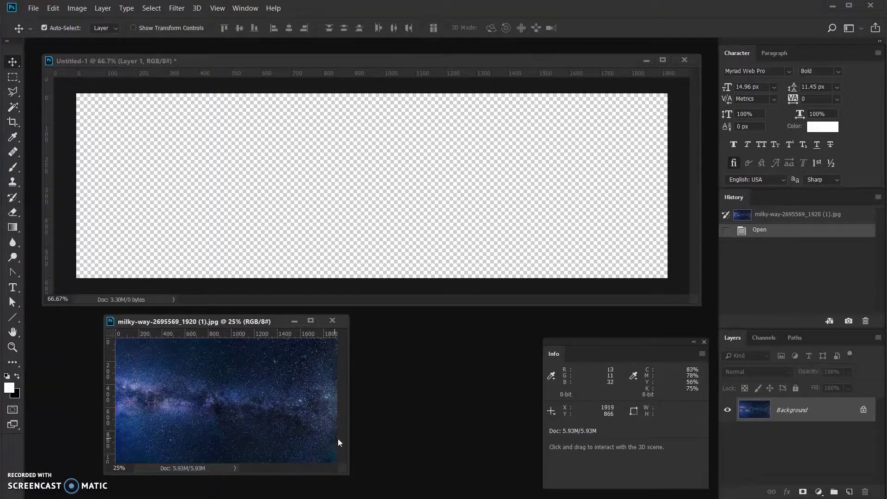
left_click(245, 393)
- Copy the Milky Way image into the banner as a new layer, shifted upward
left_click(463, 303)
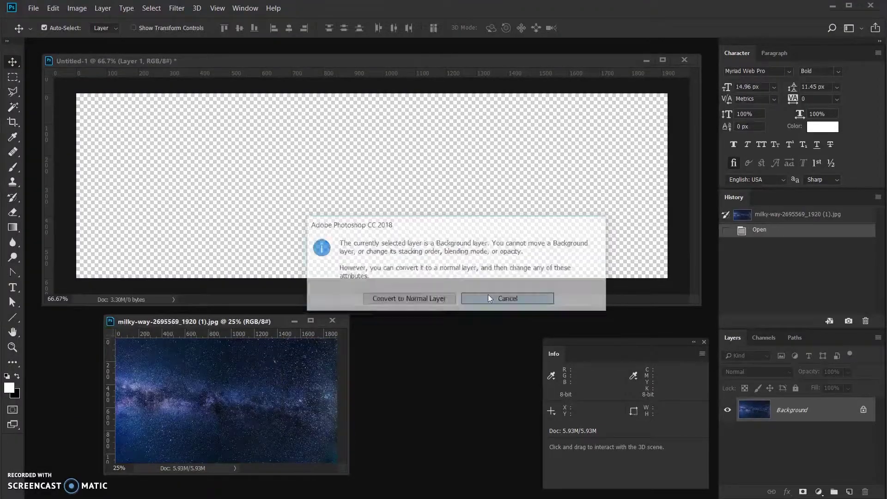
left_click_drag(224, 379, 346, 171)
mouse_move(360, 219)
left_mouse_down()
mouse_move(359, 190)
mouse_move(359, 201)
left_mouse_up()
key("ctrl+minus")
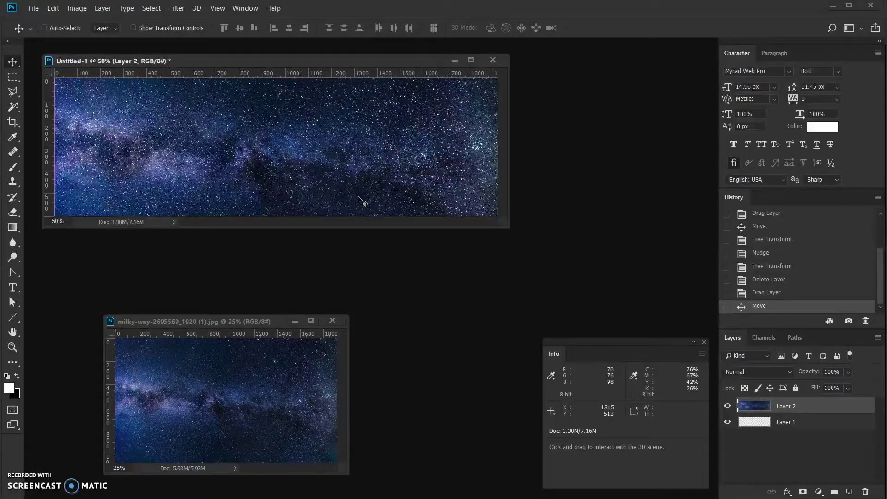
key("ctrl+minus")
key("ctrl+minus")
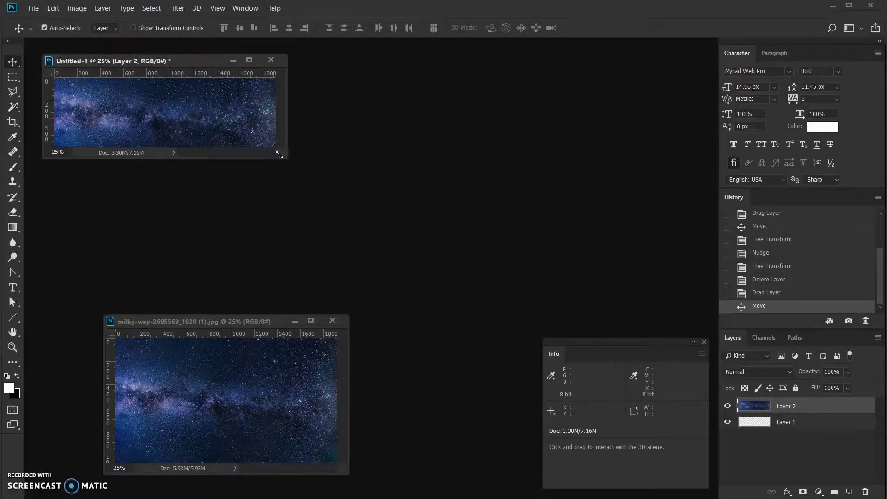
left_click_drag(279, 154, 557, 274)
- Stretch the starfield layer to about 102% width, nudge it into place, and open Save for Web
key("ctrl+t")
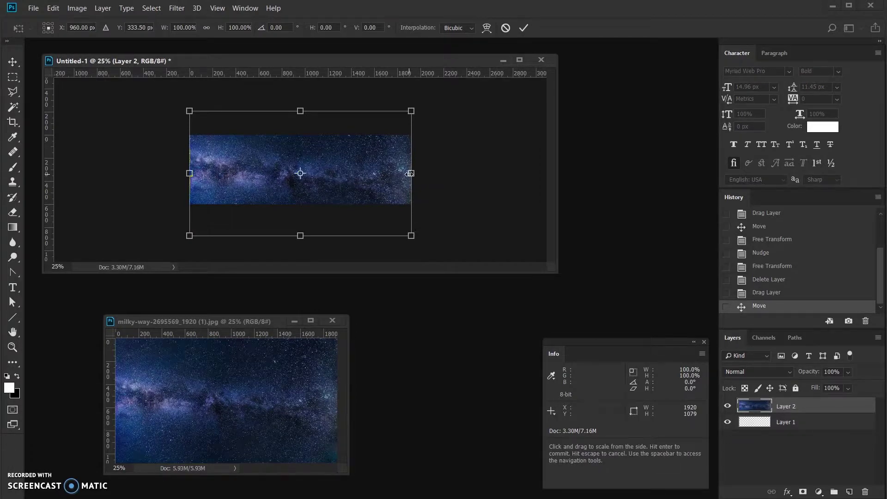
left_click_drag(409, 173, 413, 179)
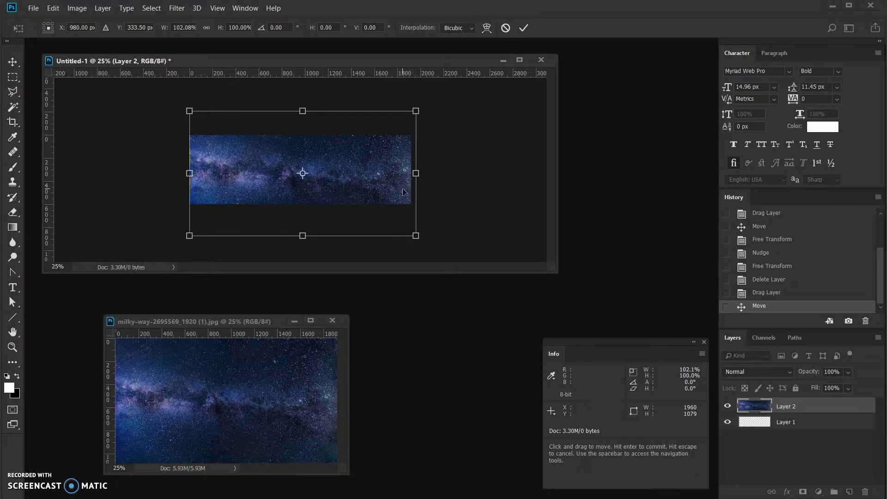
key("Left")
key("Left")
key("Left")
key("Left")
key("Left")
key("Left")
key("Left")
key("Left")
key("Left")
key("Left")
key("Left")
key("Left")
key("Left")
key("Left")
key("Left")
key("Left")
key("Left")
key("Left")
key("Left")
key("Left")
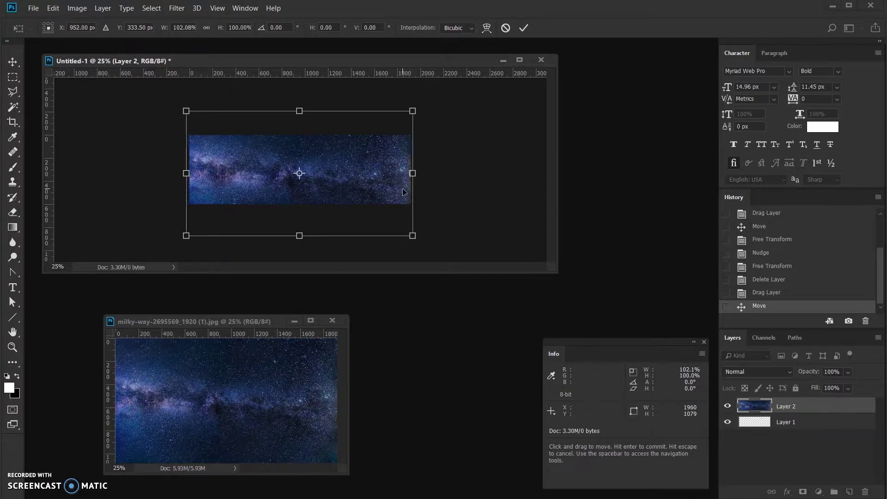
key("Up")
key("Up")
key("Up")
key("Up")
key("Up")
key("Up")
key("Up")
key("Up")
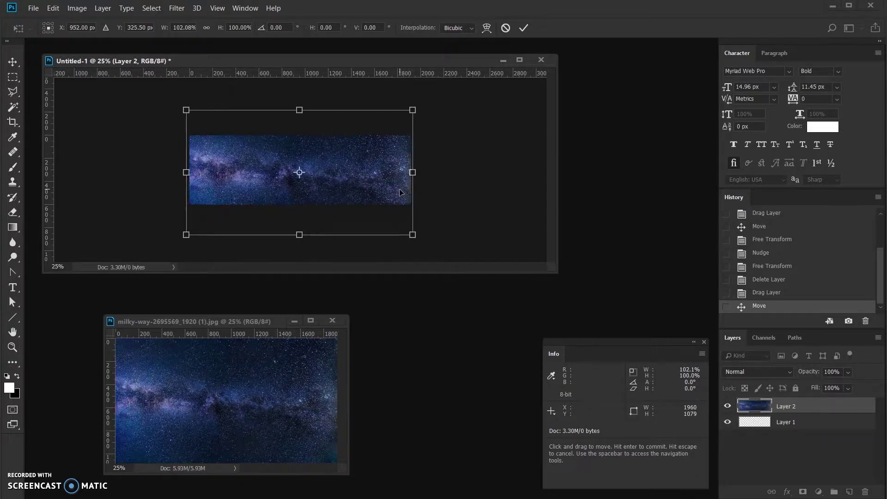
key("Return")
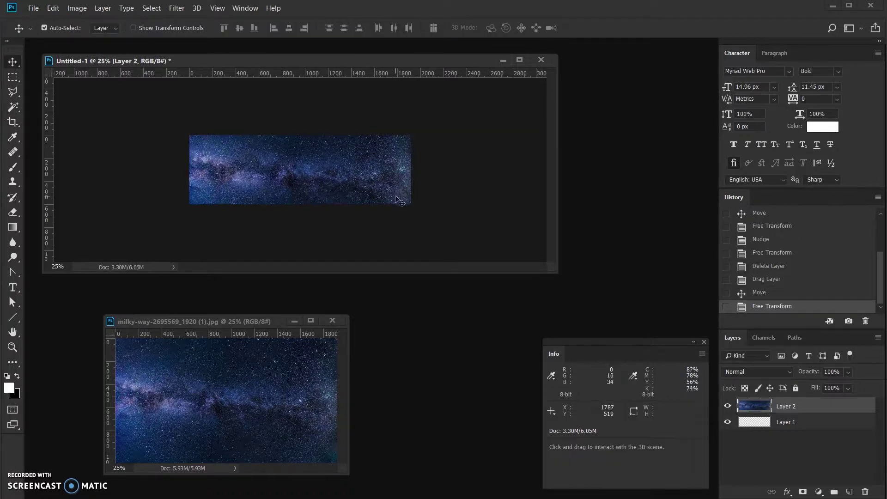
scroll(382, 210, "down", 2)
scroll(379, 205, "up", 3)
scroll(378, 205, "up", 3)
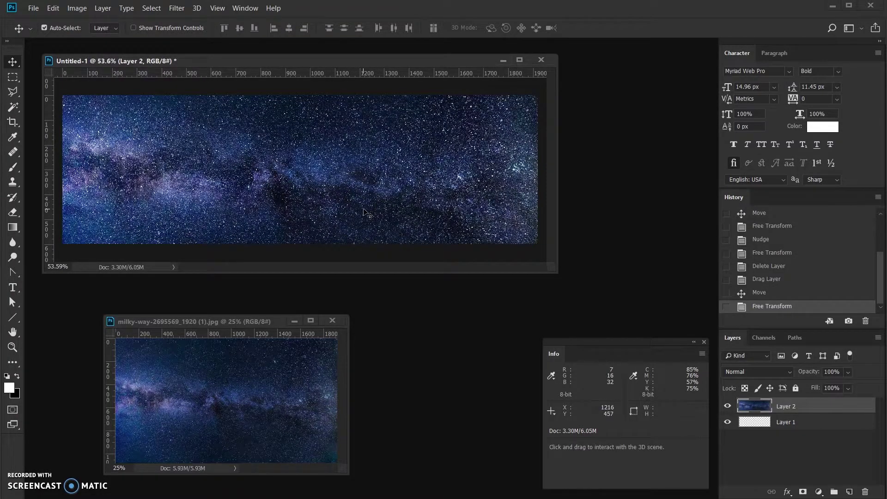
key("ctrl+alt+shift+s")
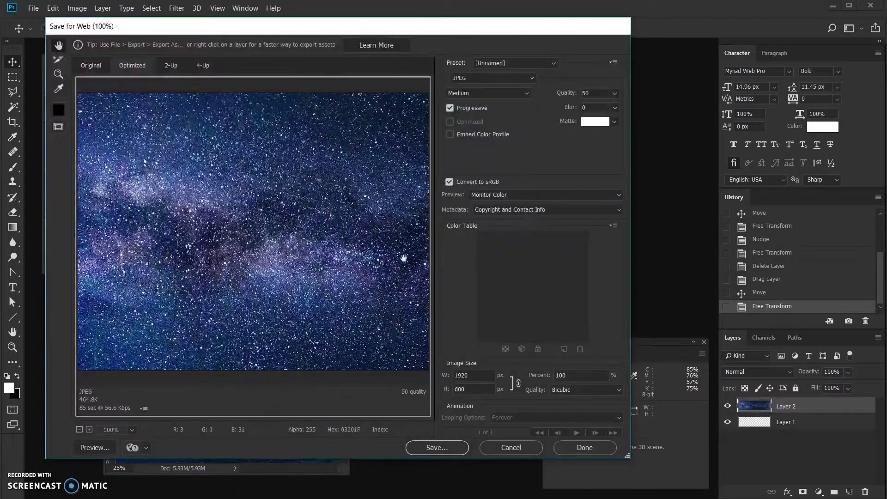
- Save the 1920×600 JPEG over the existing bloom-starfield.jpg in the Bloom Inline Optins folder
left_click(434, 448)
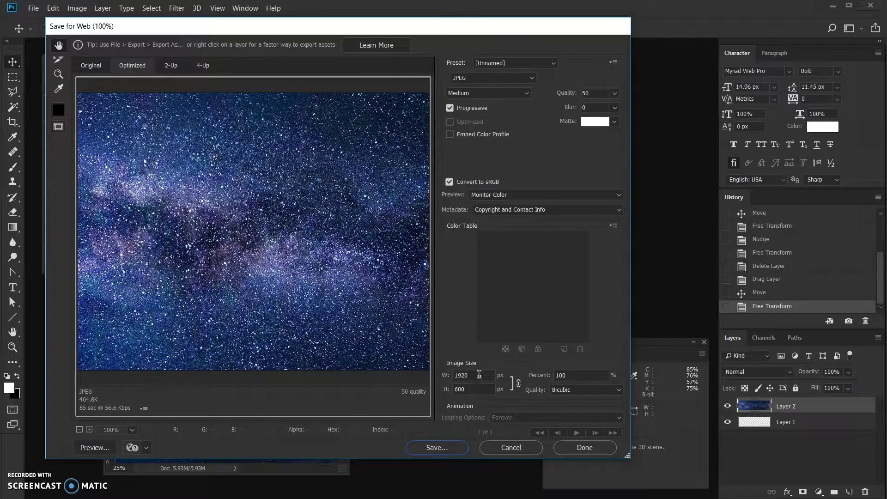
left_click(437, 449)
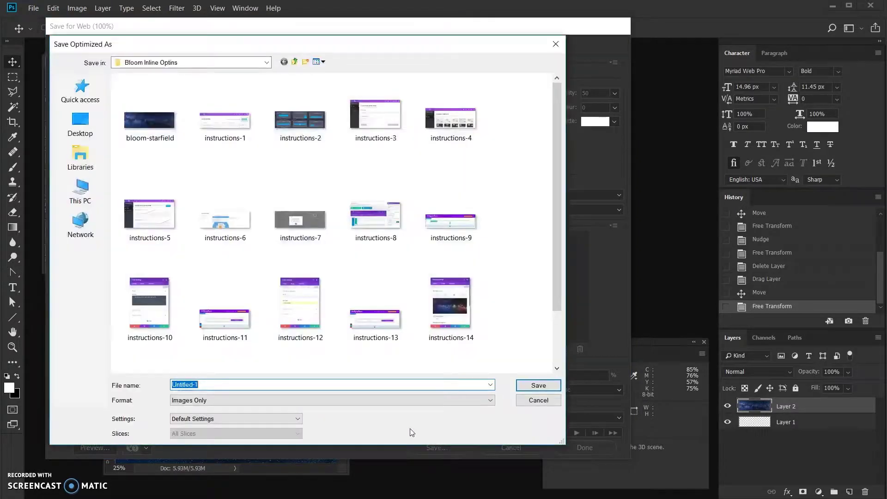
left_click(149, 124)
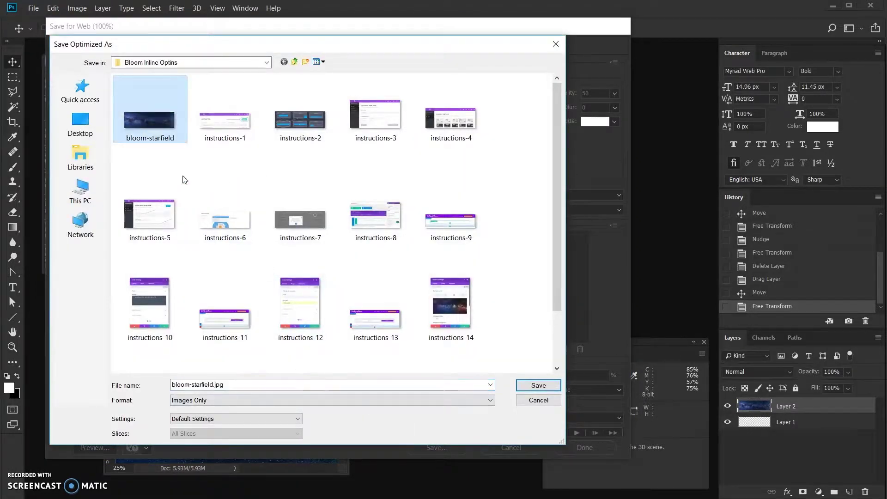
left_click(532, 387)
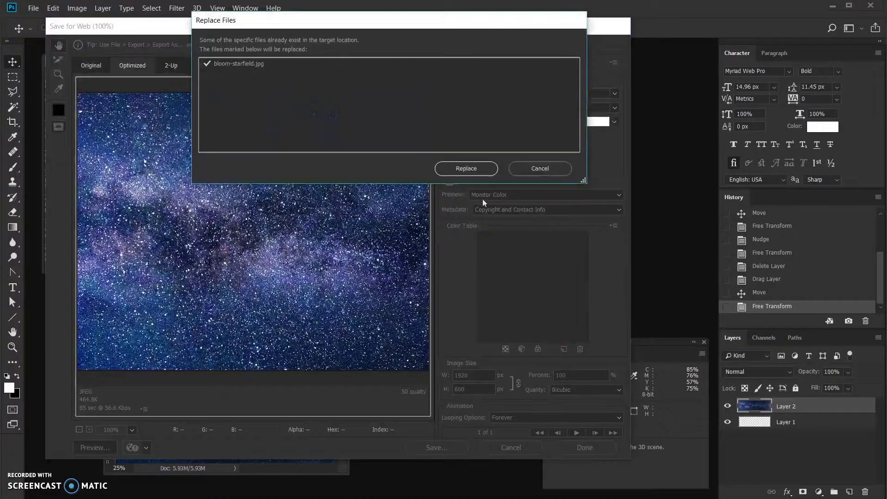
left_click(469, 169)
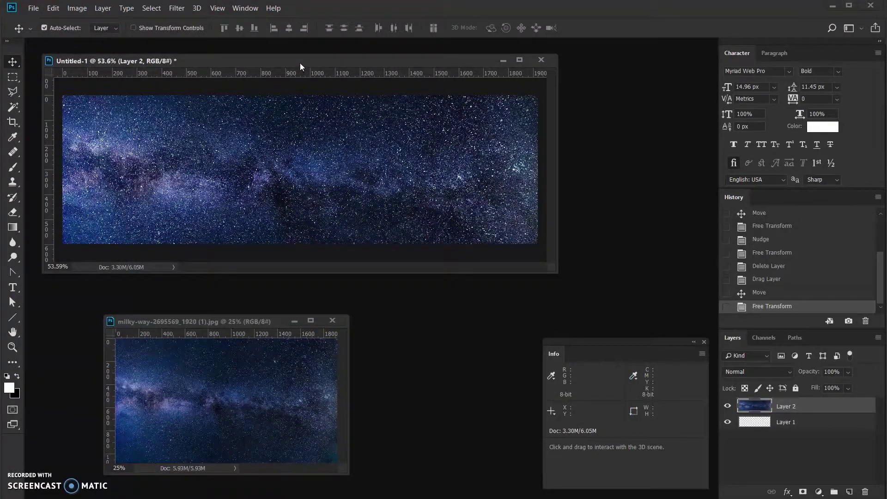
mouse_move(301, 63)
left_mouse_down()
mouse_move(284, 54)
mouse_move(294, 54)
left_mouse_up()
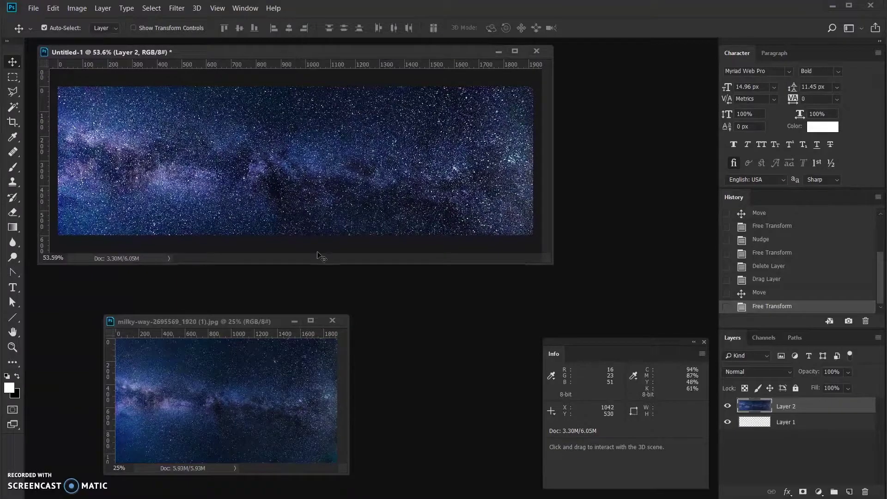
- On the Bloom Optins page, set the optin section's background image to bloom-starfield.jpg
key("alt+Tab")
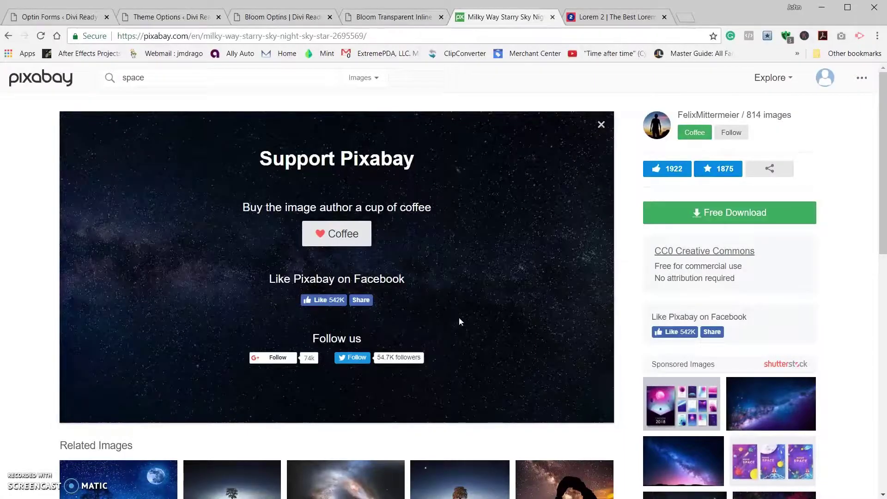
left_click(378, 17)
left_click(301, 17)
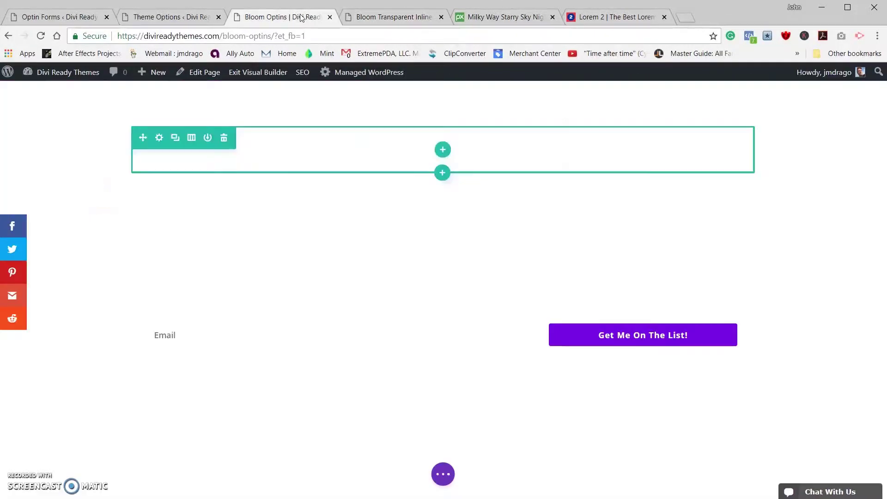
mouse_move(44, 245)
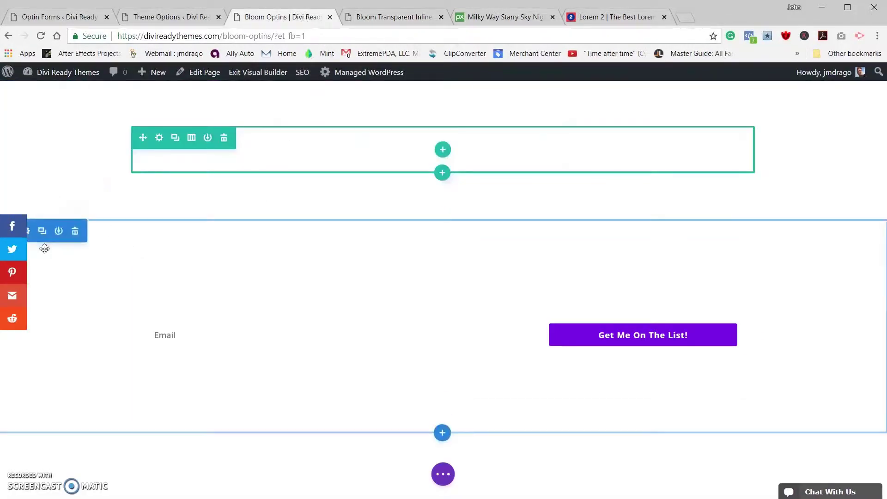
left_click(27, 230)
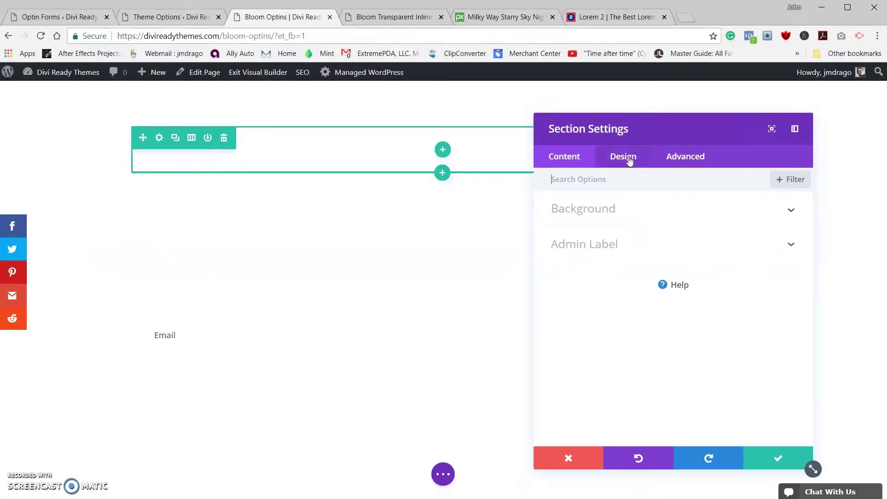
left_click(615, 209)
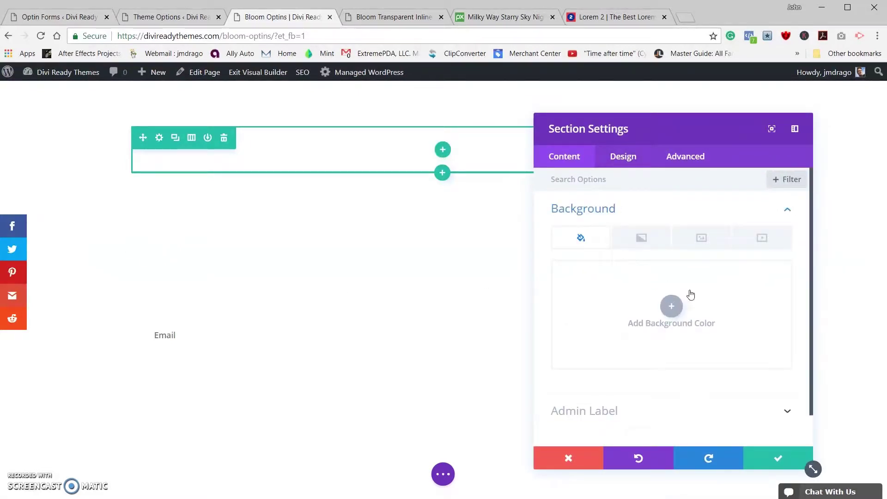
left_click(700, 237)
left_click(671, 306)
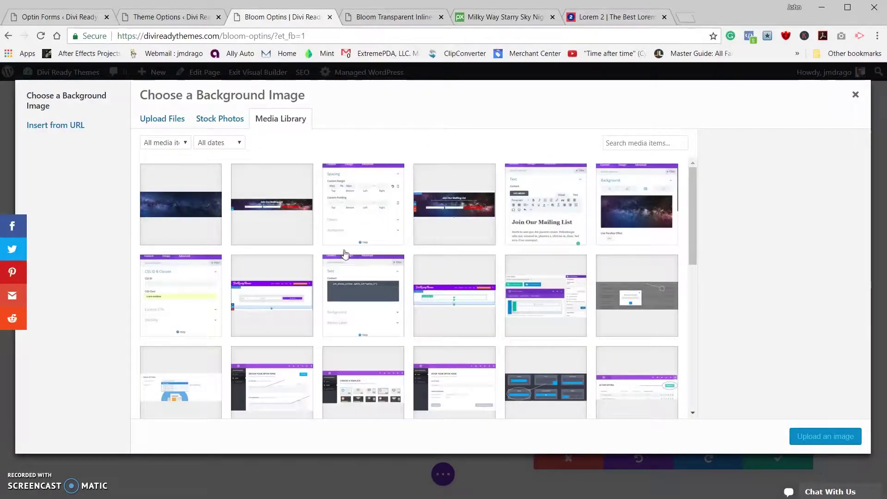
left_click(167, 204)
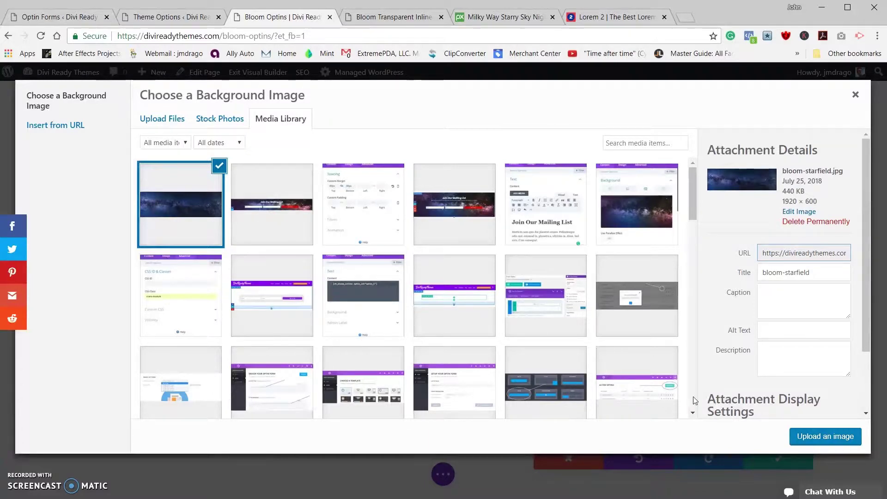
left_click(830, 440)
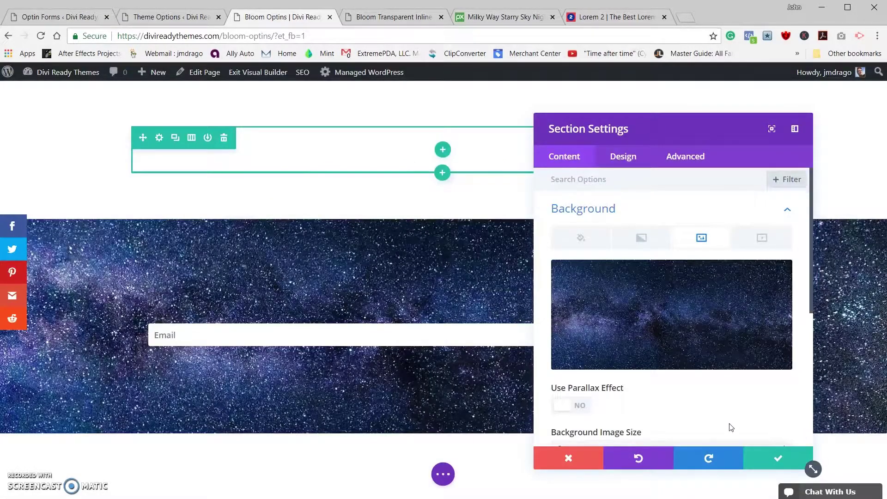
left_click(779, 459)
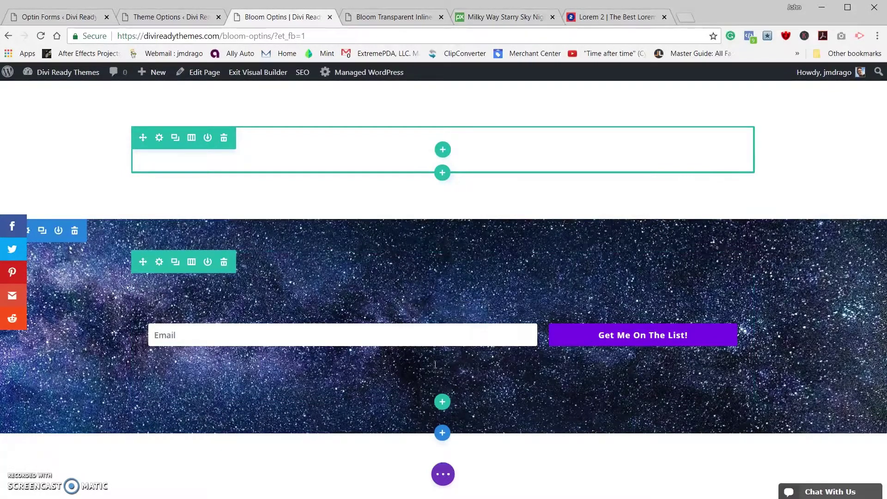
- Add a Text module below the optin form and replace its placeholder with 'Join My Mailing List'
left_click(442, 352)
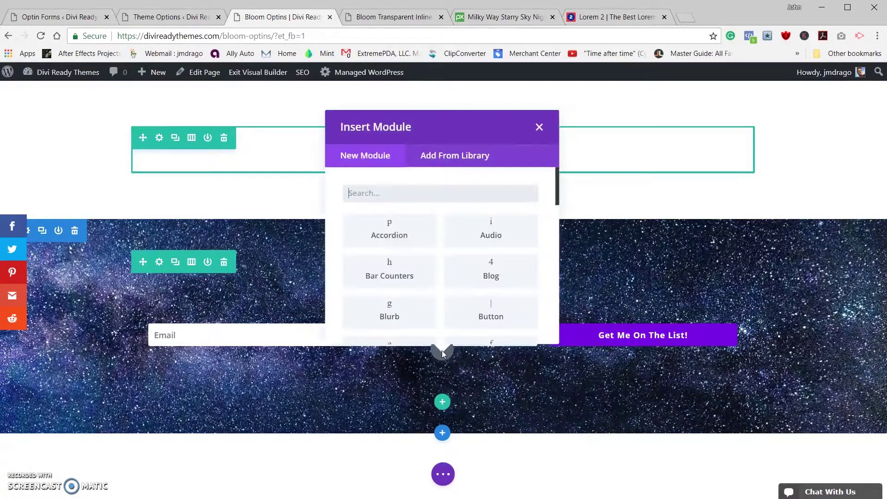
type("text")
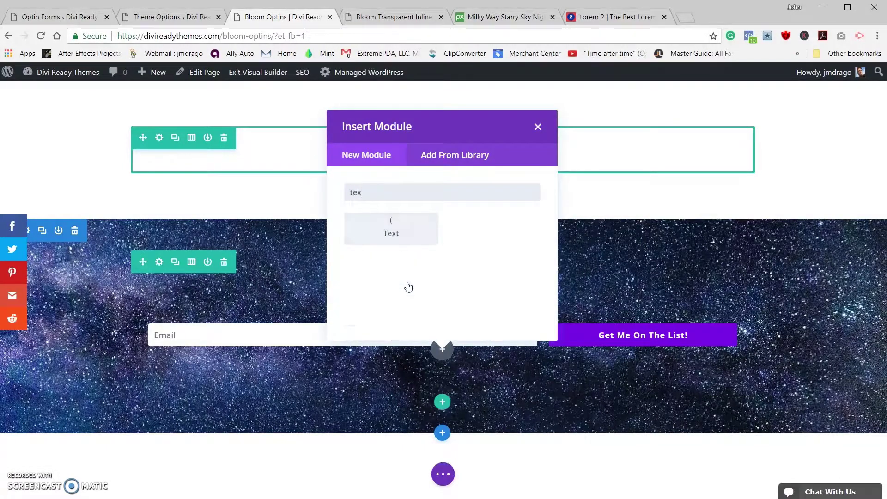
left_click(412, 238)
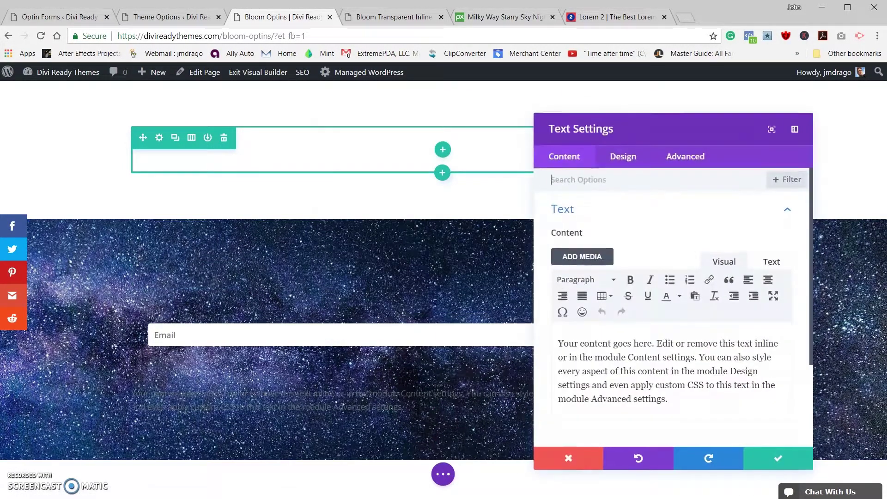
left_click_drag(666, 400, 553, 342)
type("Join M")
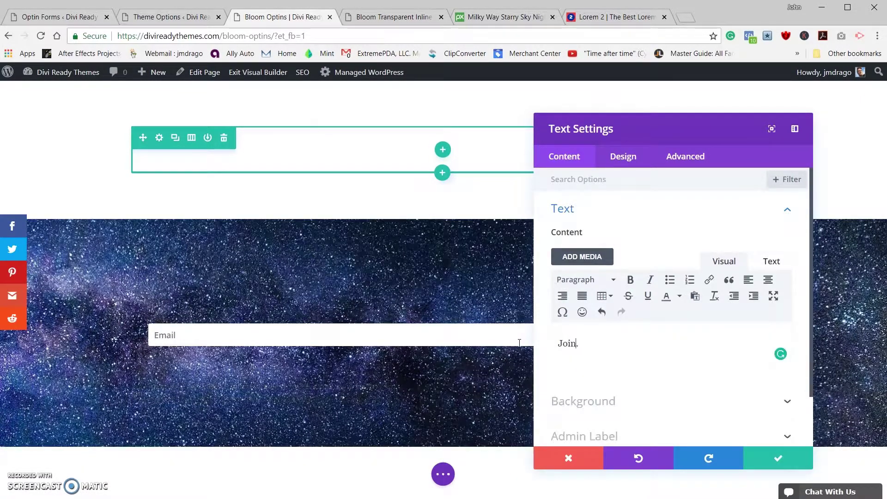
type("y Maling")
key("BackSpace")
type("g List")
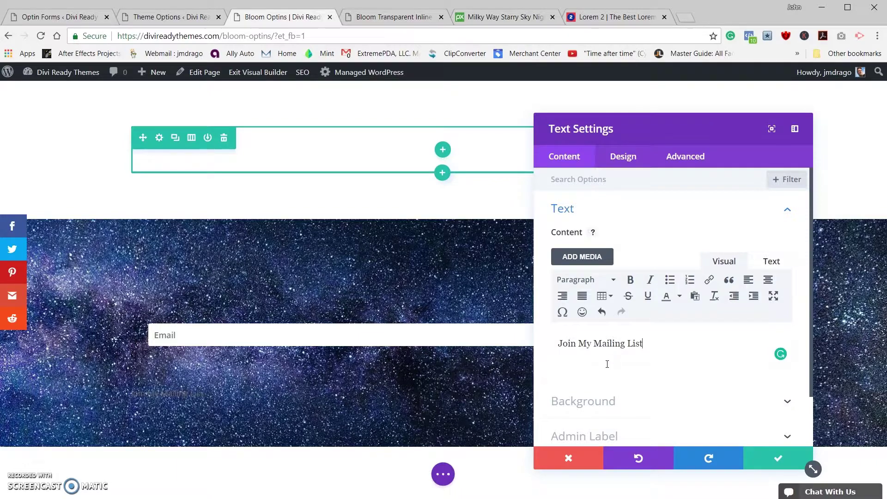
key("Return")
- Copy the Lorem 2 paragraph beginning 'Morbi in sem quis dui placerat ornare' and return to Divi
left_click(611, 17)
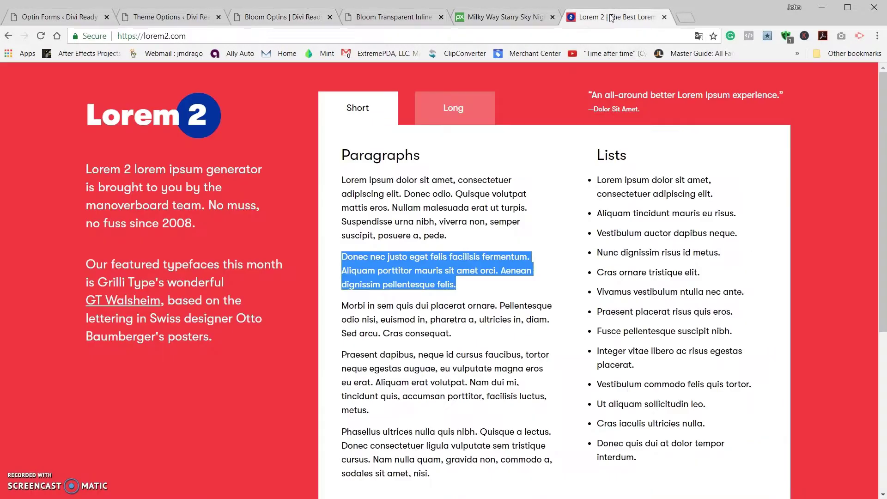
left_click(394, 266)
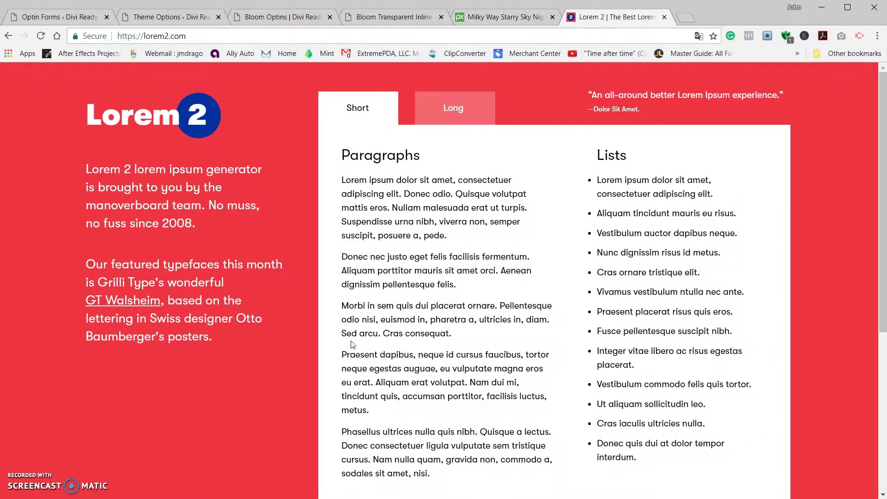
left_click_drag(343, 308, 468, 336)
right_click(423, 318)
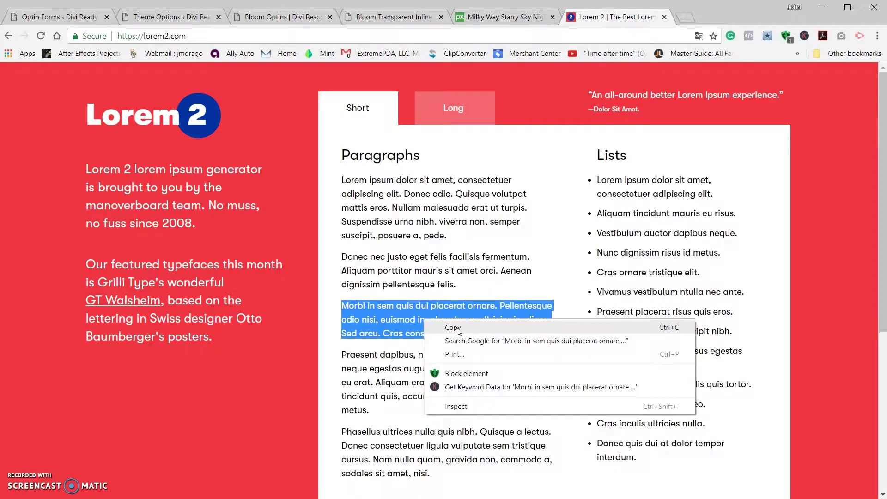
left_click(456, 329)
left_click(279, 20)
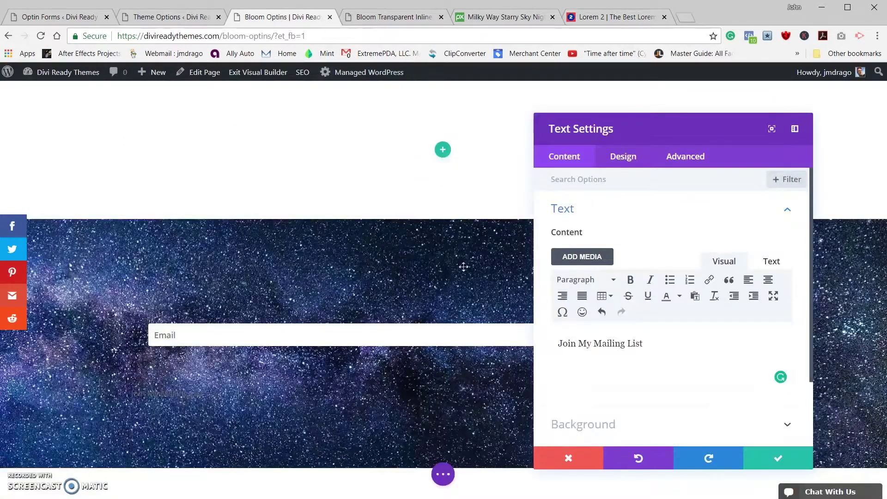
- Paste the Morbi paragraph under the heading and make 'Join My Mailing List' a Heading 1
right_click(577, 362)
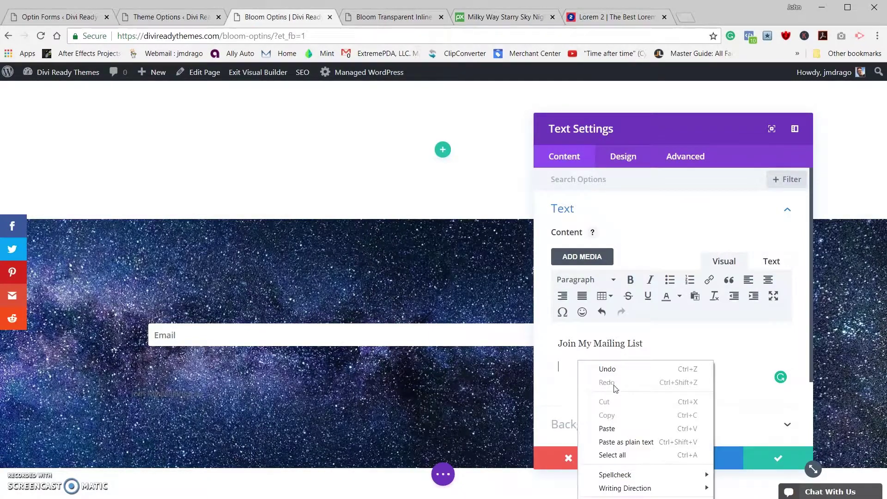
left_click(610, 427)
left_click_drag(650, 344, 552, 345)
left_click(612, 280)
left_click(603, 318)
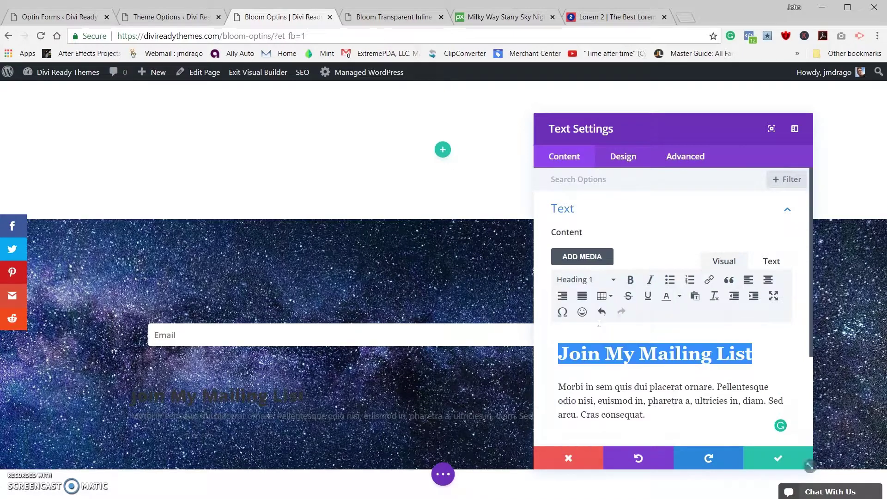
- Style the heading text as Poppins, white and centred
left_click(627, 157)
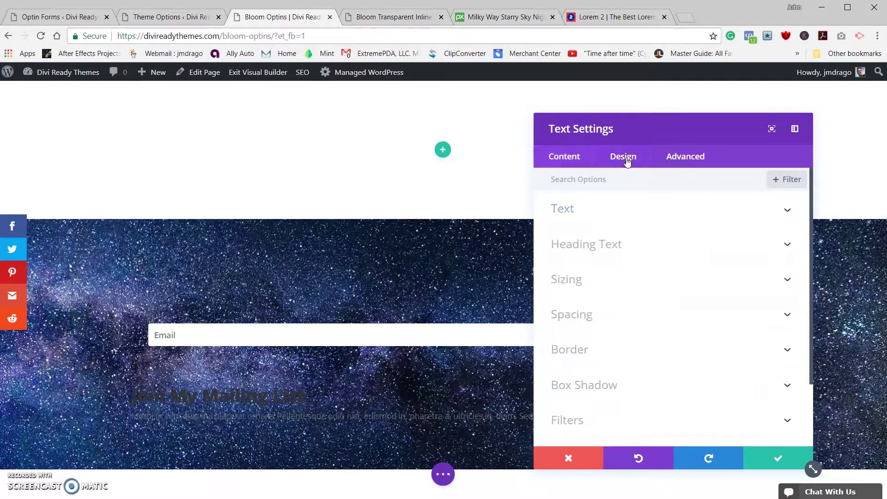
left_click(600, 249)
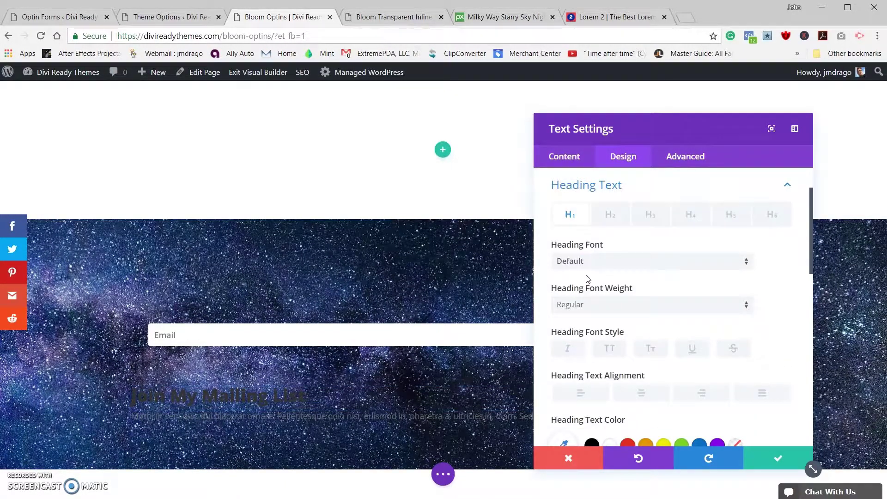
left_click(588, 268)
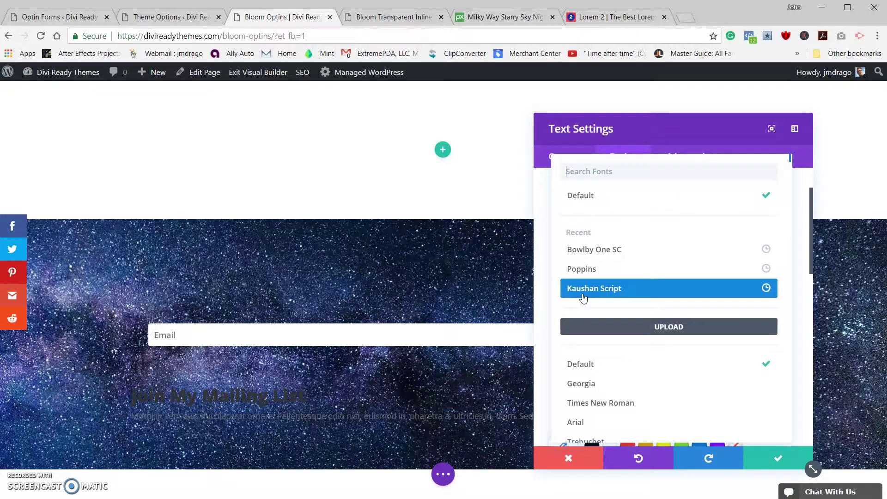
left_click(589, 272)
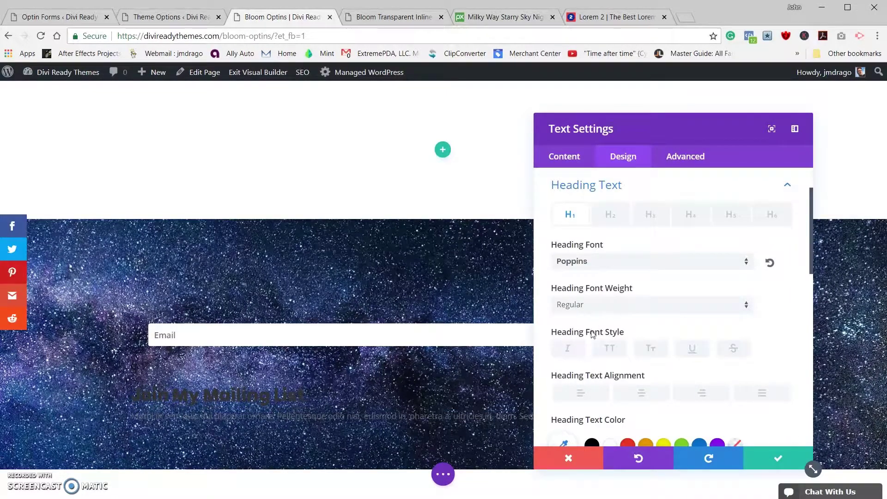
scroll(615, 379, "down", 2)
left_click(611, 389)
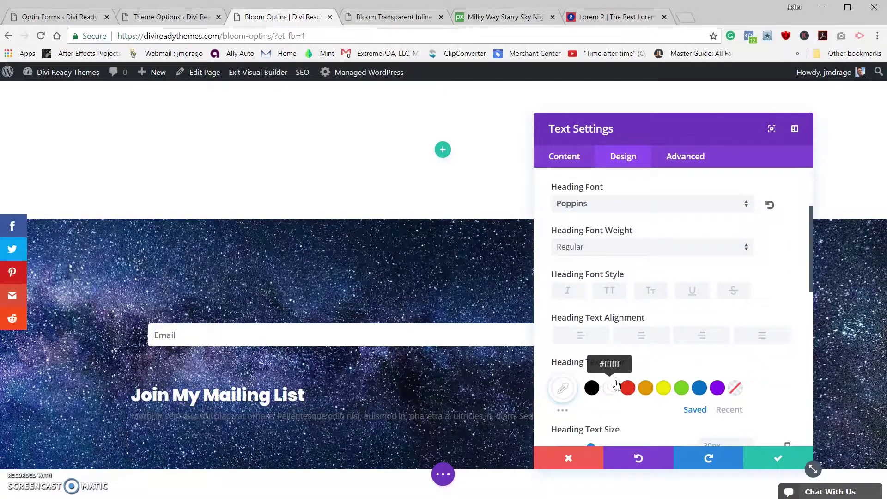
left_click(640, 336)
- Centre the paragraph body text and save the text module
scroll(633, 342, "up", 4)
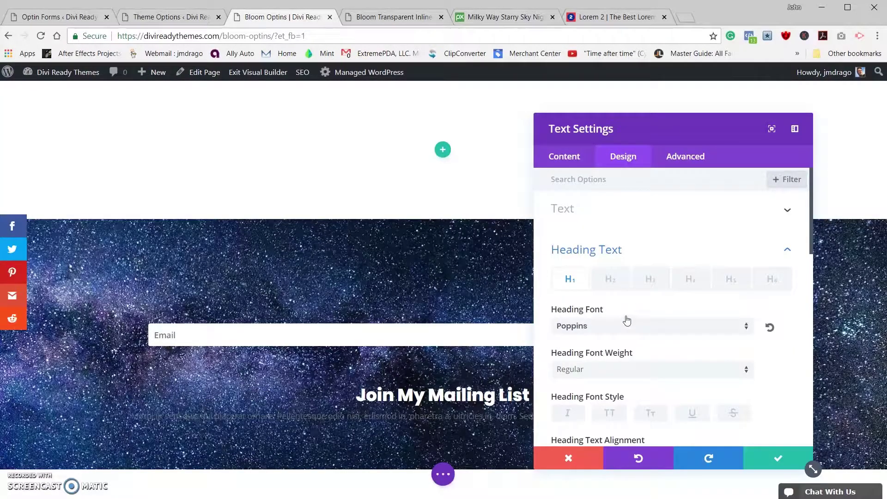
left_click(617, 214)
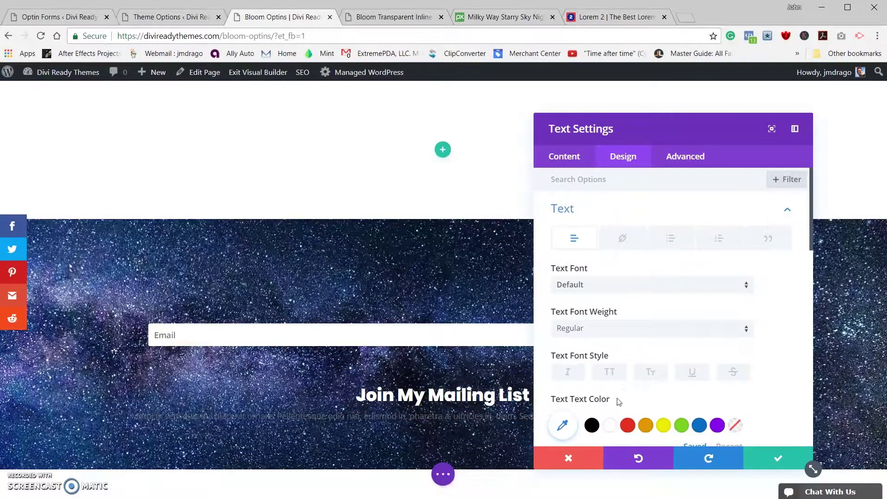
scroll(637, 397, "down", 8)
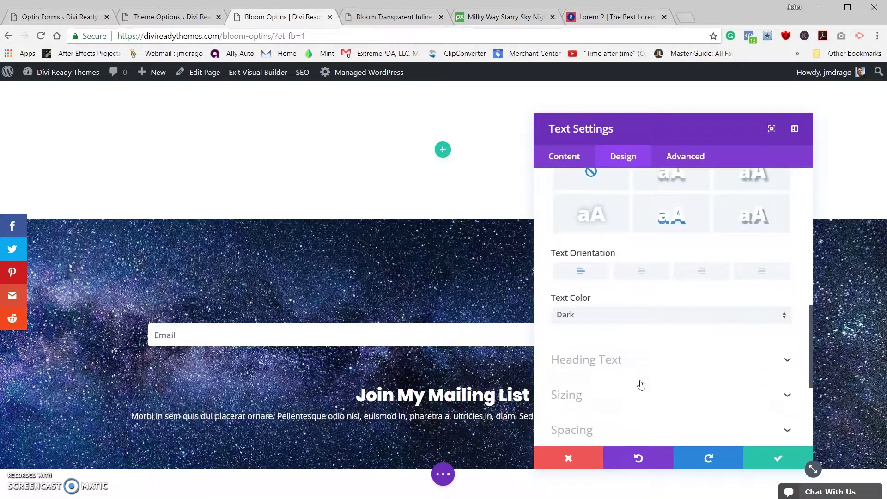
left_click(640, 271)
left_click(769, 457)
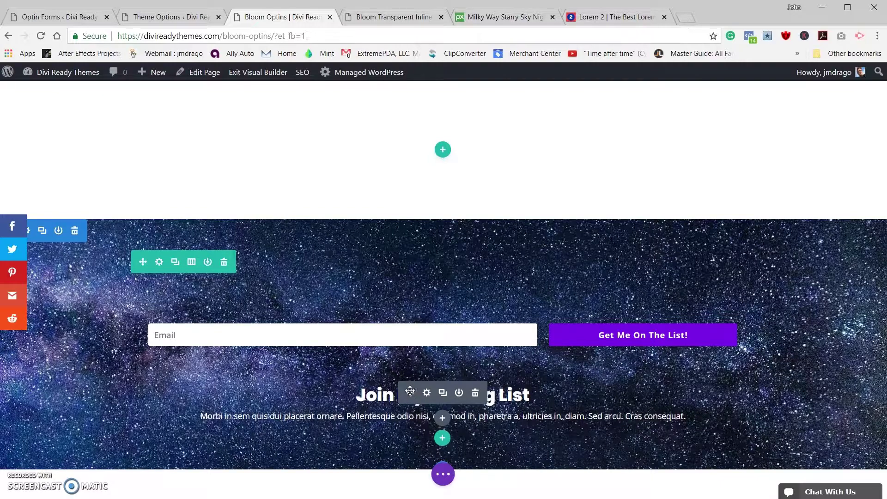
- Drag the heading-and-paragraph text module above the Bloom optin code module
left_click_drag(410, 391, 407, 278)
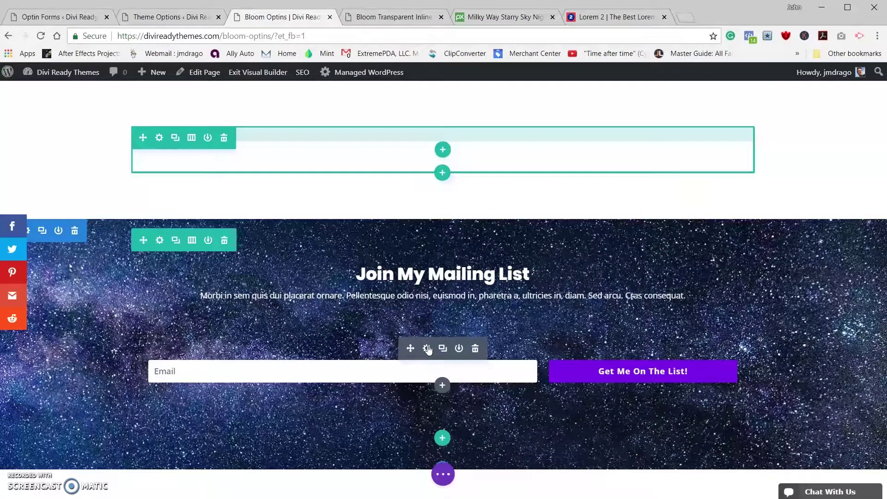
left_click(428, 350)
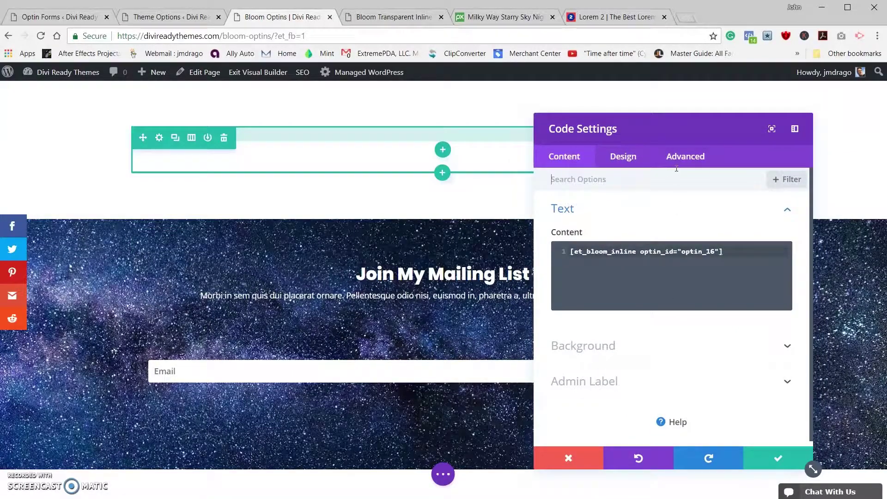
- Give the optin code module -80px top and bottom margins and save its settings
left_click(628, 159)
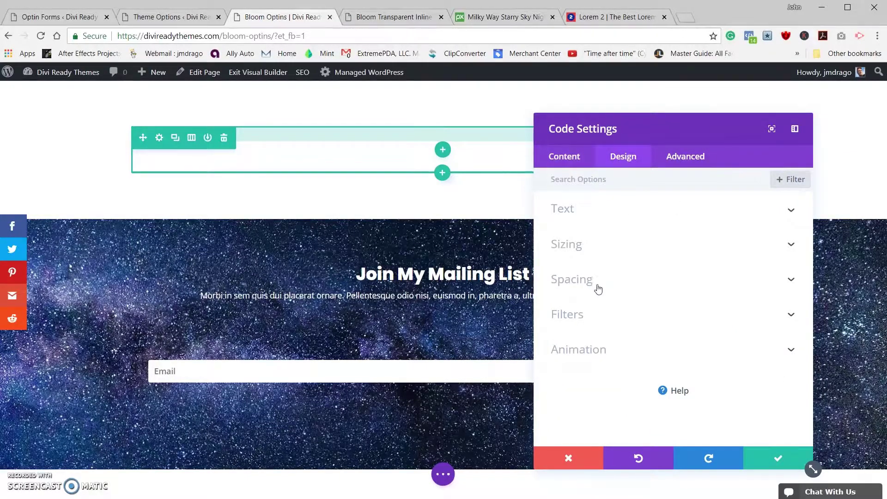
left_click(598, 285)
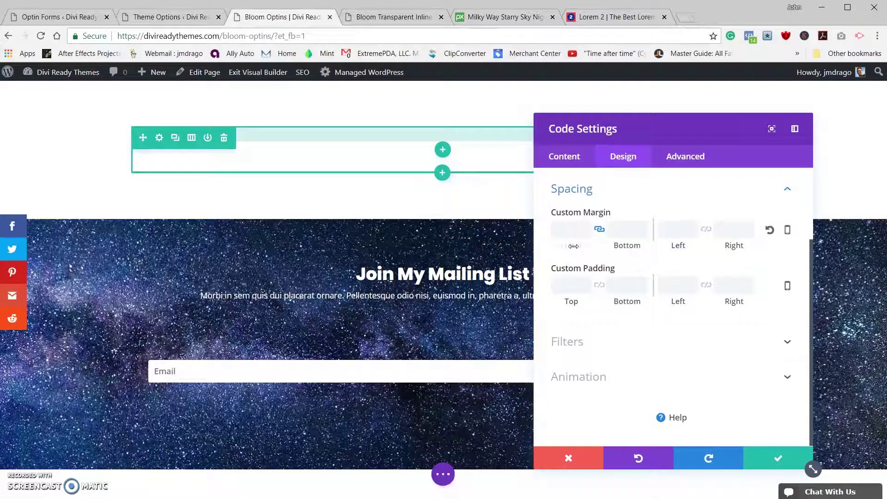
left_click_drag(576, 246, 534, 243)
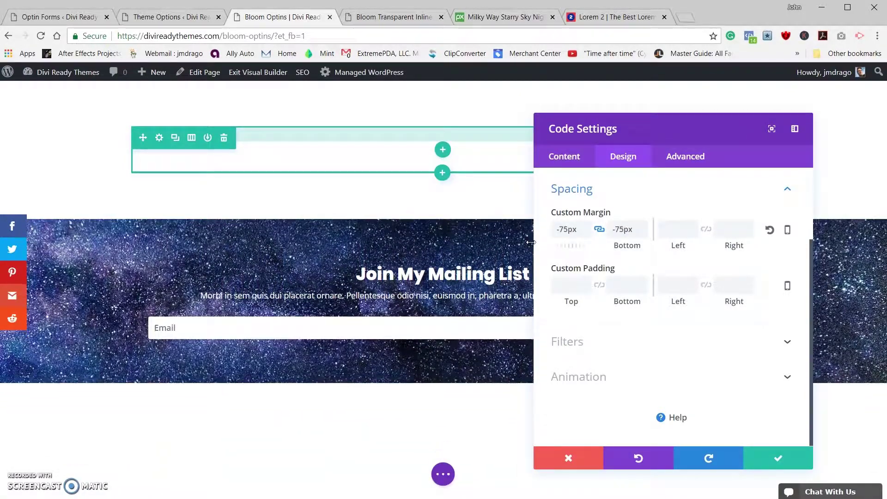
left_click(587, 233)
left_click(587, 233)
left_click(587, 234)
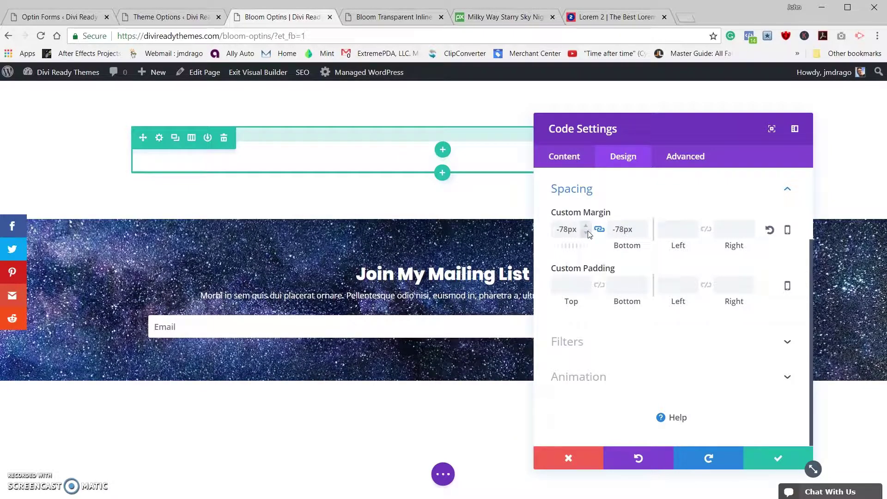
left_click(587, 233)
left_click(588, 234)
left_click(587, 233)
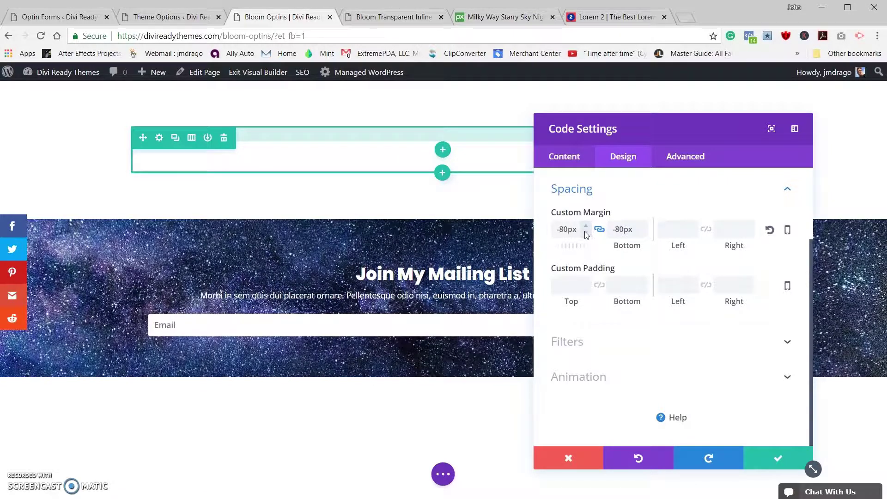
left_click(770, 458)
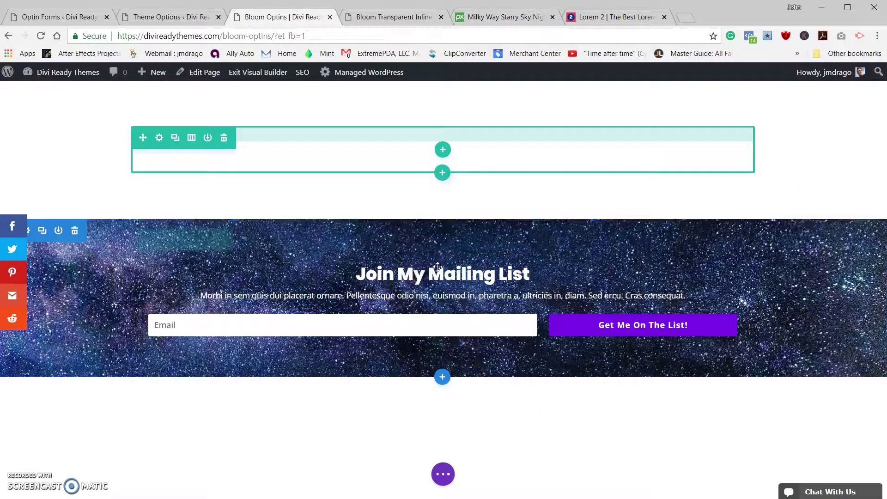
- Shrink the starfield section's top padding to near zero, trim its bottom padding, then save the page
left_click_drag(426, 374, 421, 356)
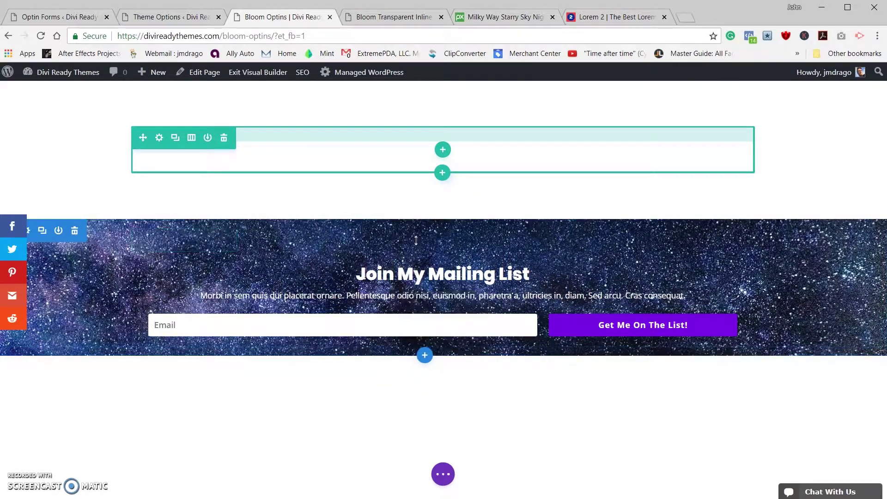
left_click_drag(415, 221, 413, 199)
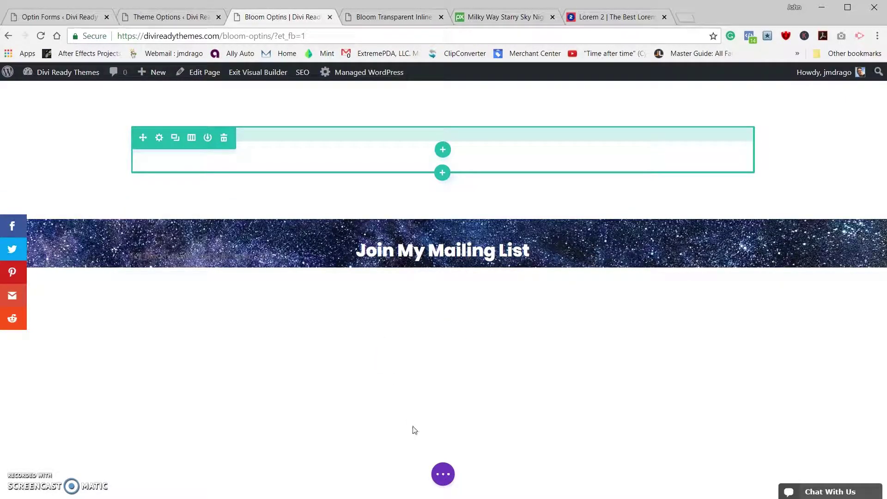
left_click(443, 473)
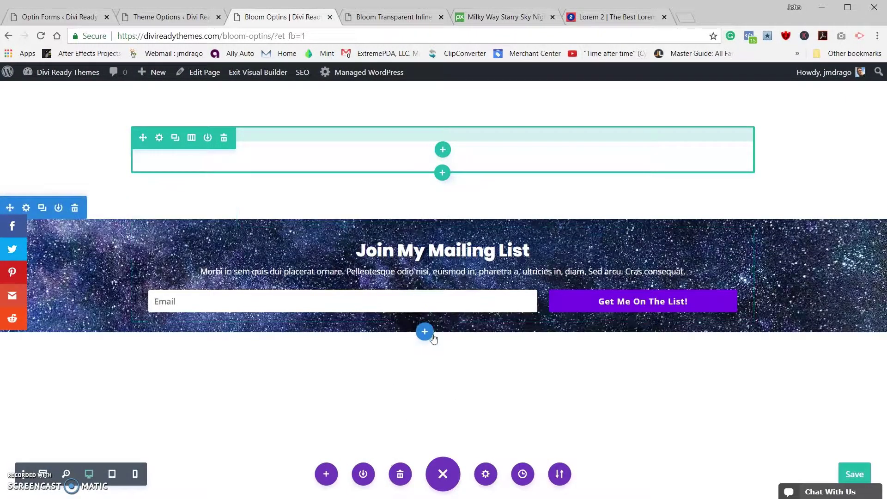
left_click_drag(388, 332, 387, 337)
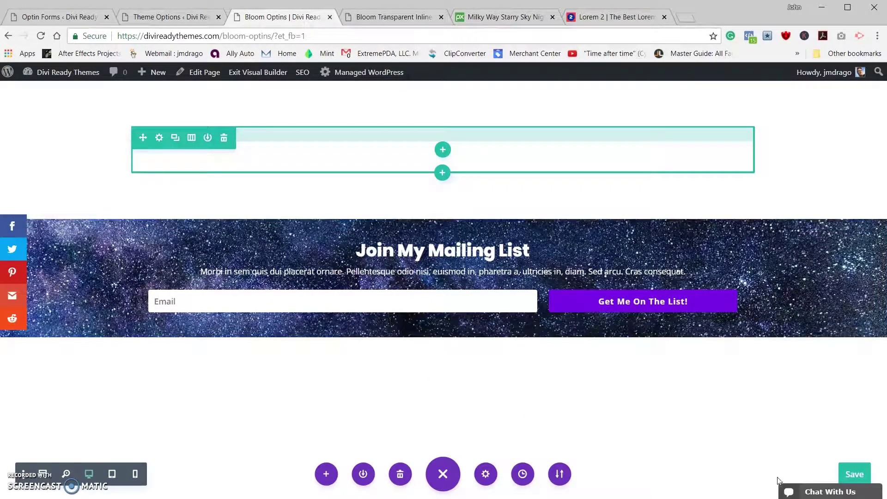
left_click(853, 475)
- Exit the Visual Builder to view the finished Join My Mailing List section live
left_click(257, 80)
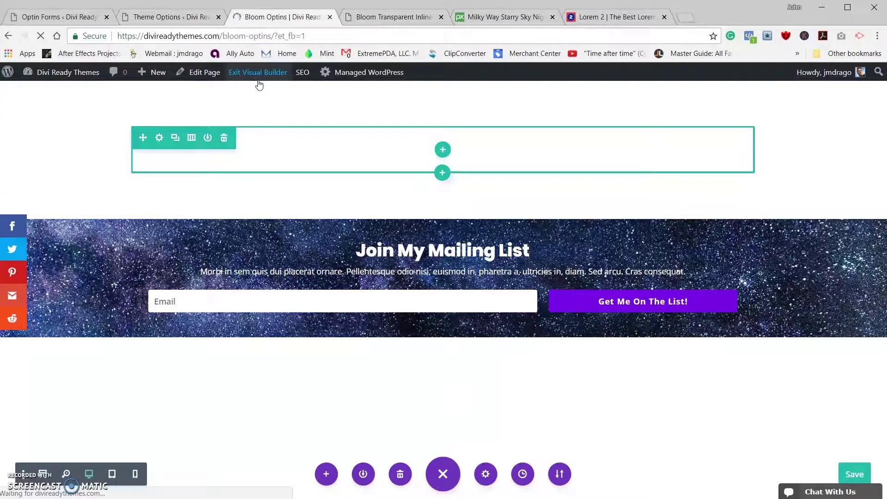